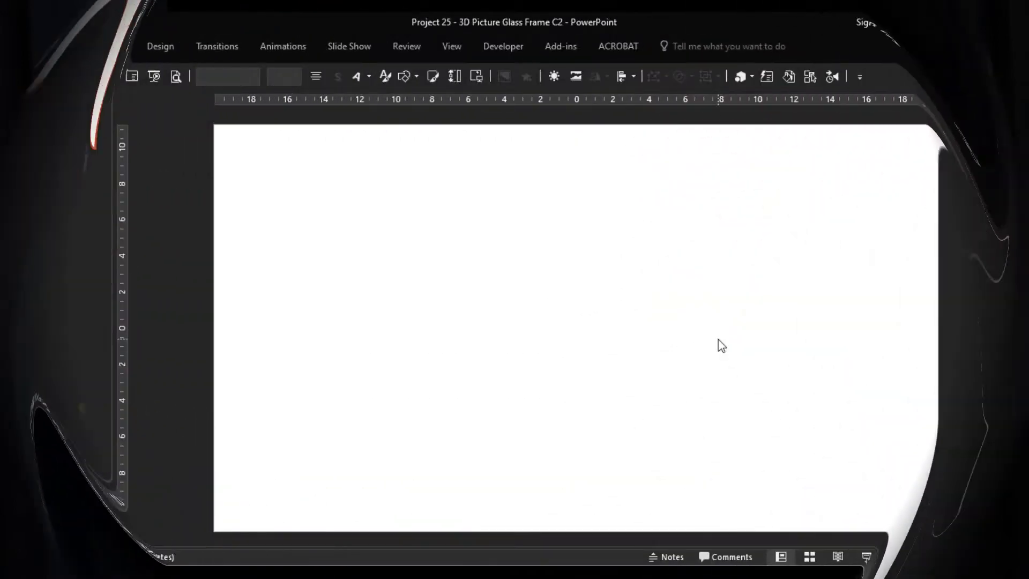
Insert the portrait JPG of the woman and stretch it to cover the entire slide
{"action": "left_click", "coordinate": [476, 77]}
{"action": "left_click", "coordinate": [482, 105]}
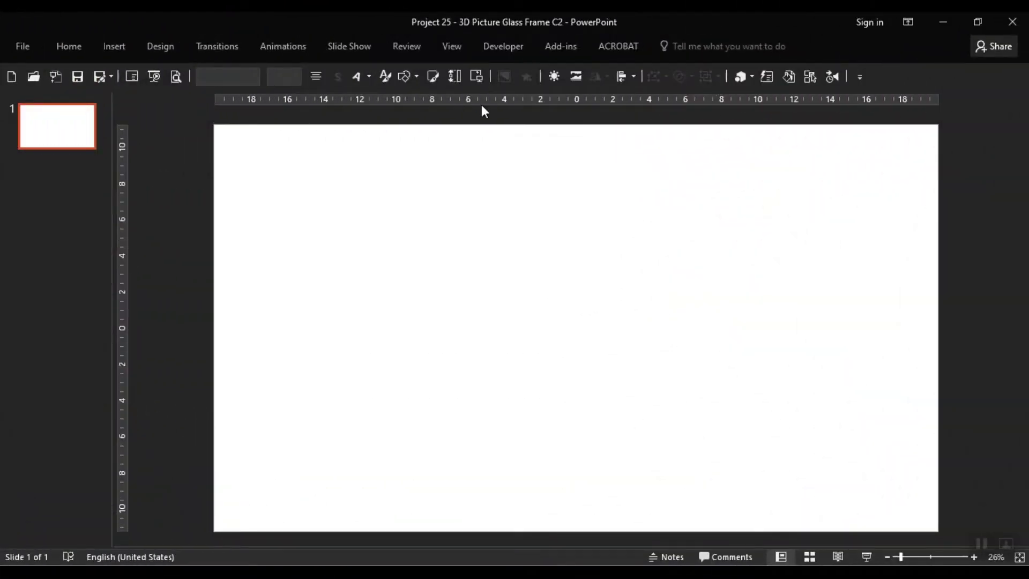
{"action": "double_click", "coordinate": [202, 134]}
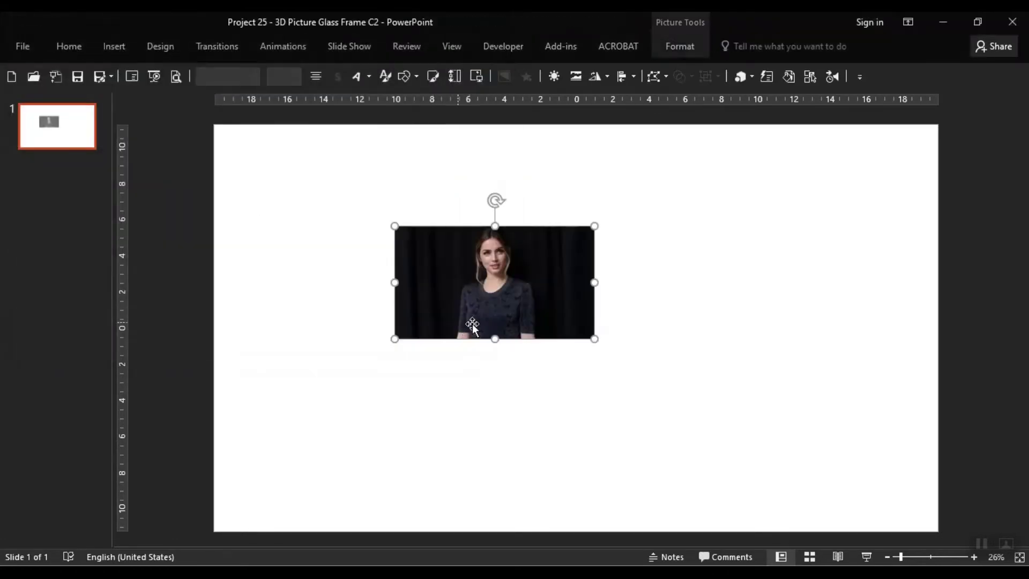
{"action": "left_click_drag", "start_coordinate": [595, 338], "coordinate": [939, 532]}
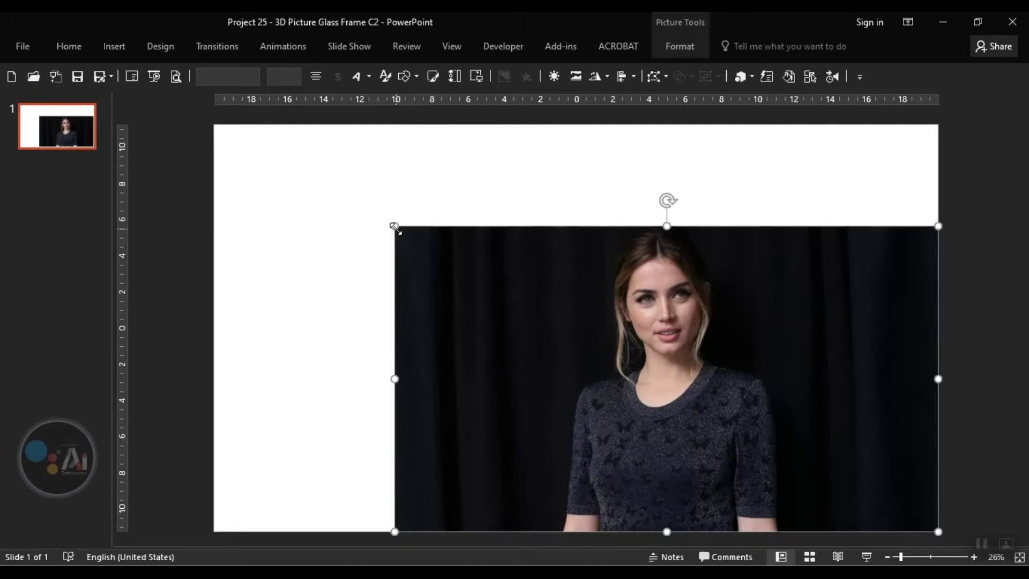
{"action": "left_click_drag", "start_coordinate": [395, 226], "coordinate": [213, 126]}
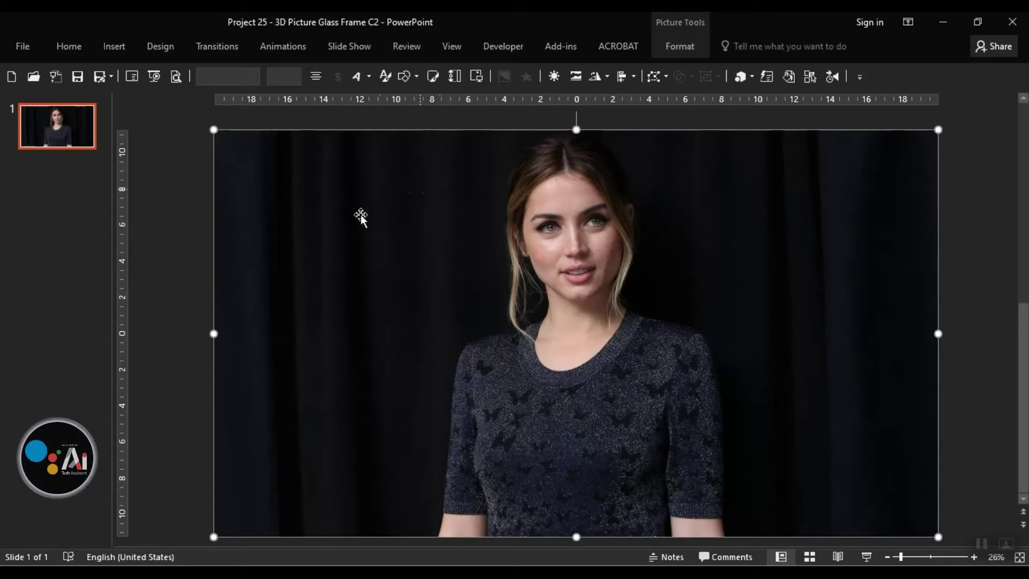
{"action": "left_click", "coordinate": [198, 263]}
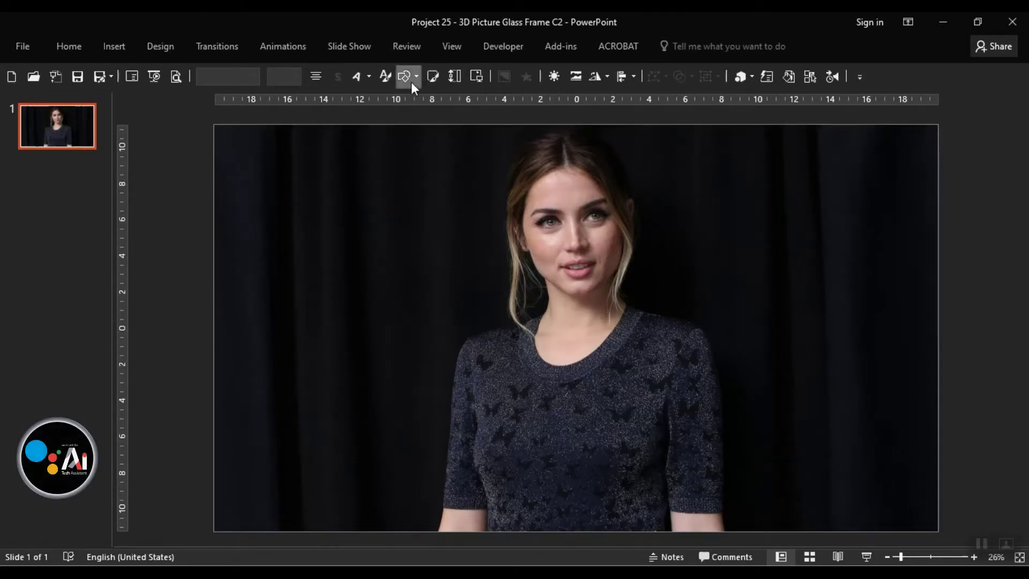
Draw a large blue rounded rectangle near the top of the slide over the photo
{"action": "left_click", "coordinate": [411, 80]}
{"action": "left_click", "coordinate": [484, 114]}
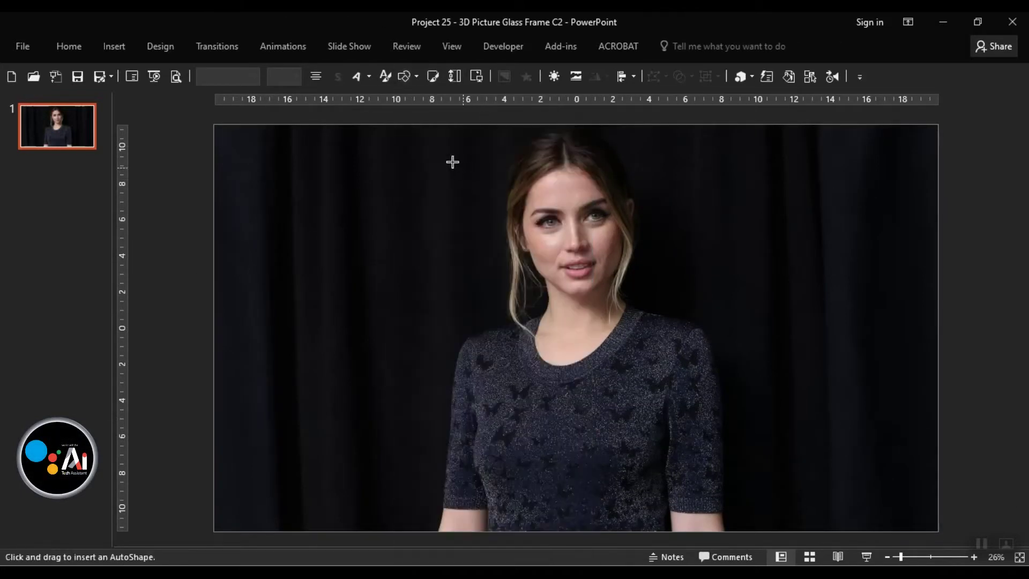
{"action": "mouse_move", "coordinate": [426, 133]}
{"action": "left_mouse_down"}
{"action": "mouse_move", "coordinate": [471, 224]}
{"action": "mouse_move", "coordinate": [724, 297]}
{"action": "mouse_move", "coordinate": [701, 291]}
{"action": "left_mouse_up"}
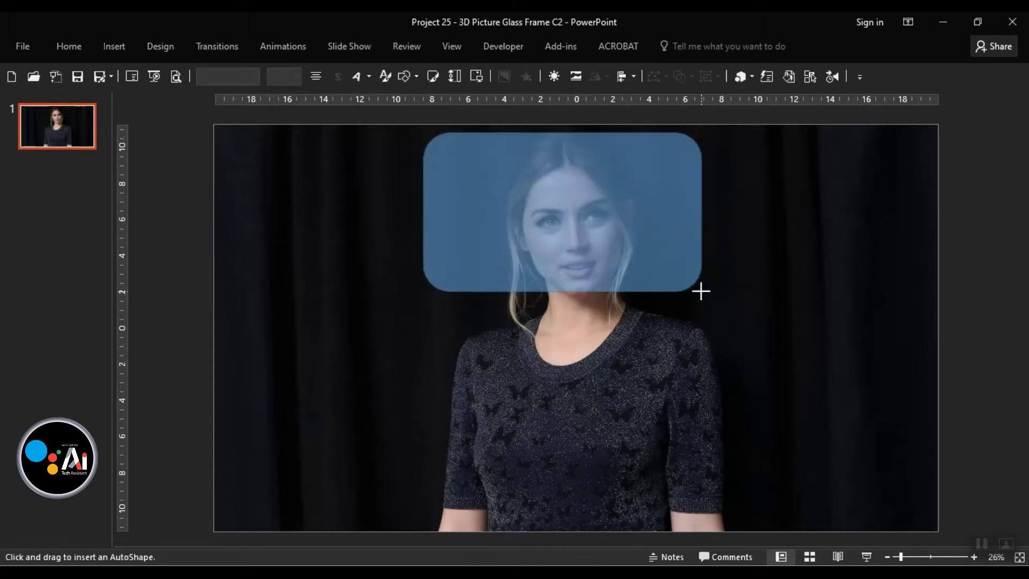
{"action": "left_click_drag", "start_coordinate": [702, 291], "coordinate": [696, 291]}
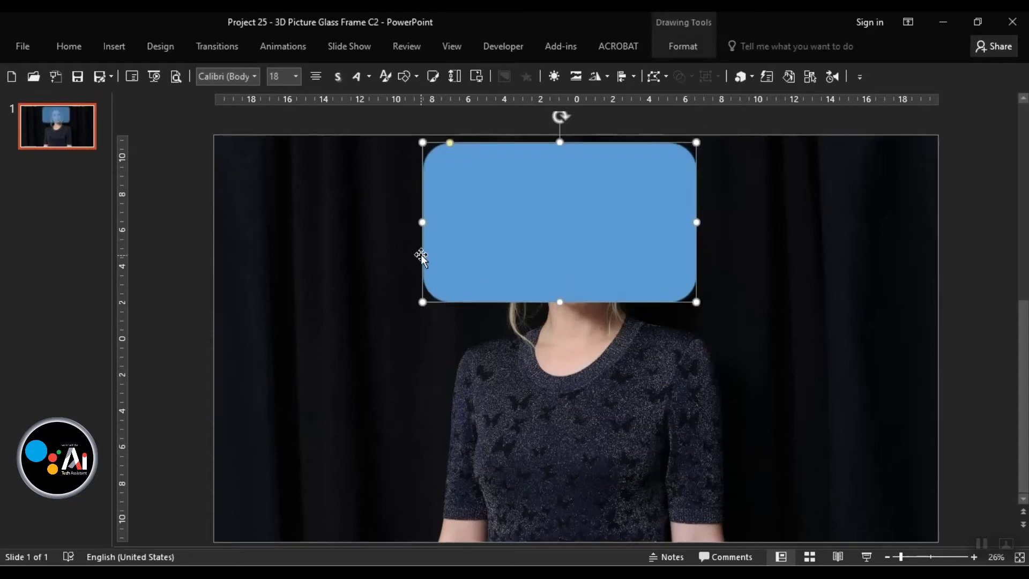
{"action": "left_click_drag", "start_coordinate": [422, 225], "coordinate": [433, 225]}
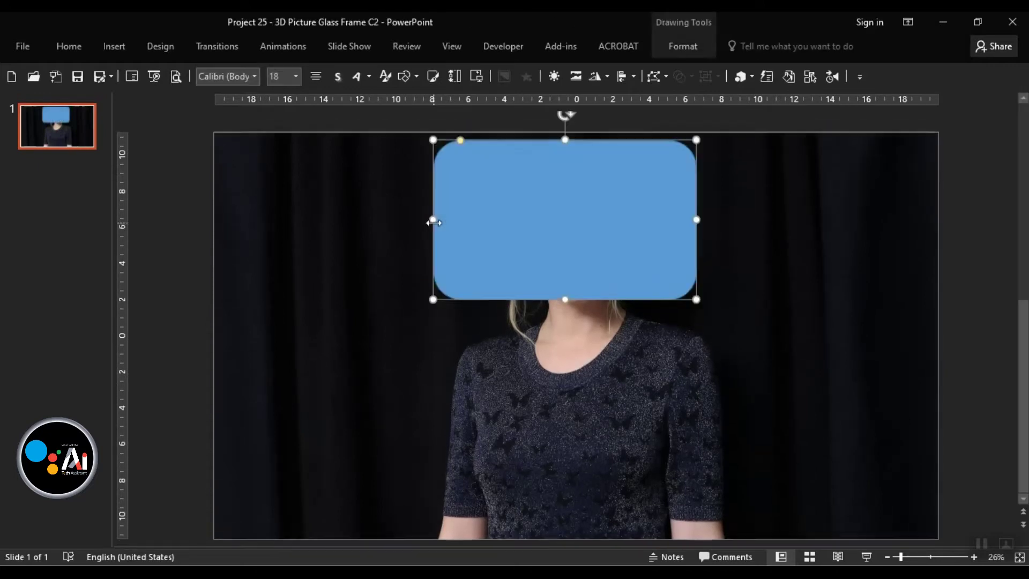
Copy the rectangle just below, offset right, shorten it, and duplicate it again
{"action": "left_click_drag", "start_coordinate": [565, 243], "coordinate": [611, 395]}
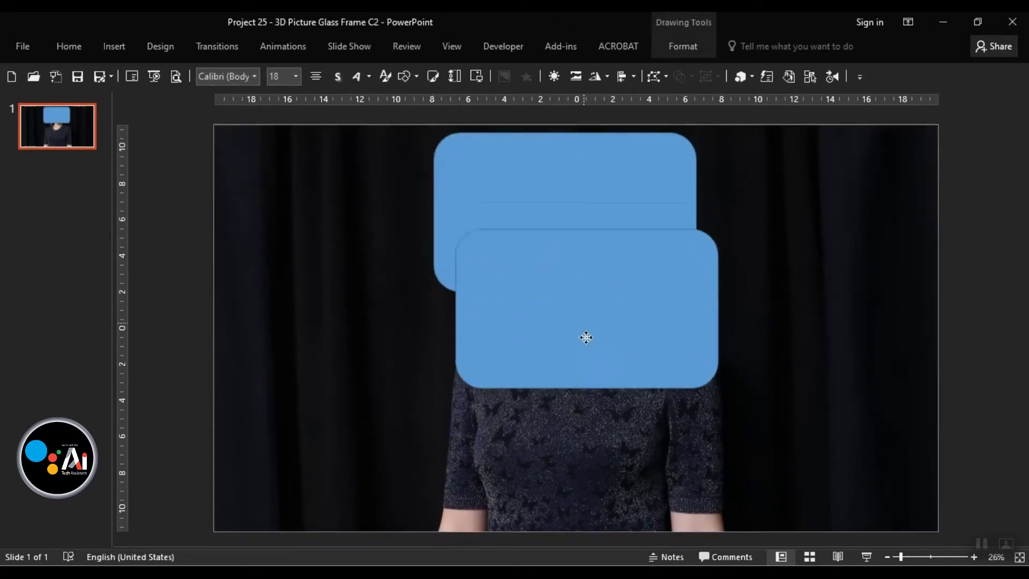
{"action": "left_click_drag", "start_coordinate": [611, 395], "coordinate": [648, 388]}
{"action": "left_click_drag", "start_coordinate": [653, 453], "coordinate": [656, 390]}
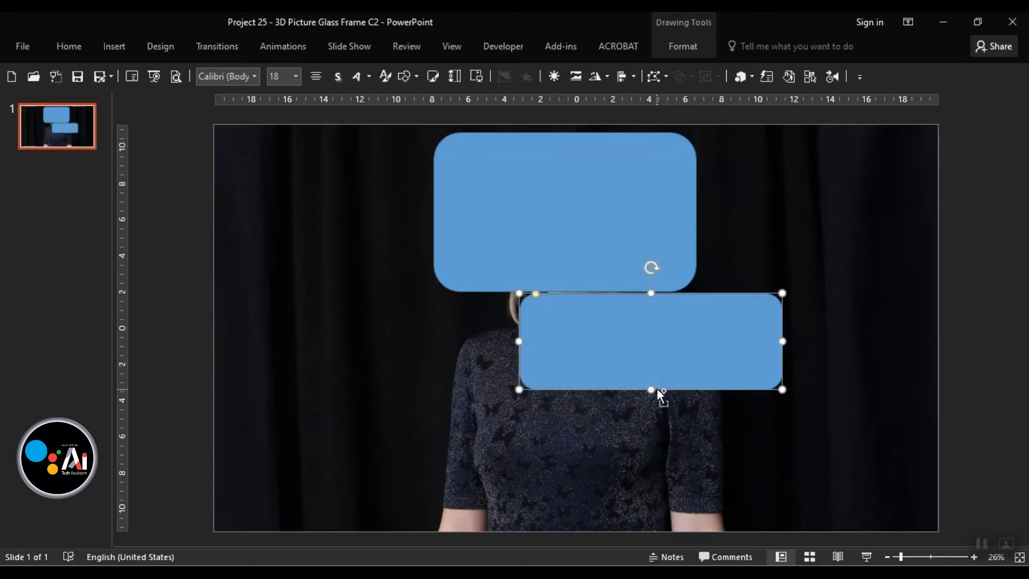
{"action": "key", "text": "ctrl+d"}
Place the new copy below the middle rectangle, making it taller and narrower
{"action": "mouse_move", "coordinate": [735, 490]}
{"action": "left_mouse_down"}
{"action": "mouse_move", "coordinate": [693, 441]}
{"action": "mouse_move", "coordinate": [620, 433]}
{"action": "left_mouse_up"}
{"action": "left_click_drag", "start_coordinate": [622, 489], "coordinate": [625, 525]}
{"action": "left_click_drag", "start_coordinate": [491, 458], "coordinate": [591, 451]}
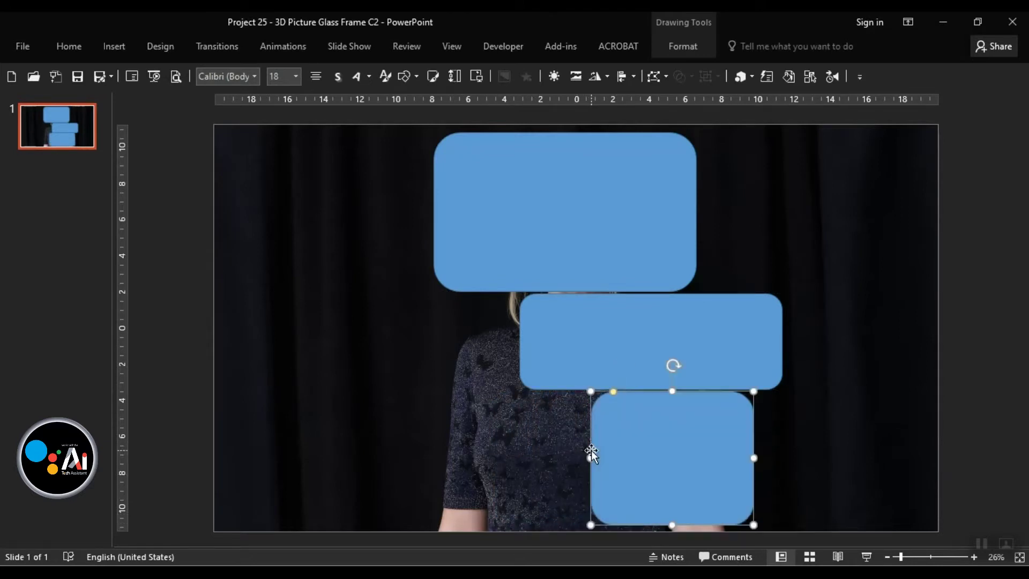
Duplicate the bottom rectangle and position the copy left of the middle tile
{"action": "key", "text": "ctrl+d"}
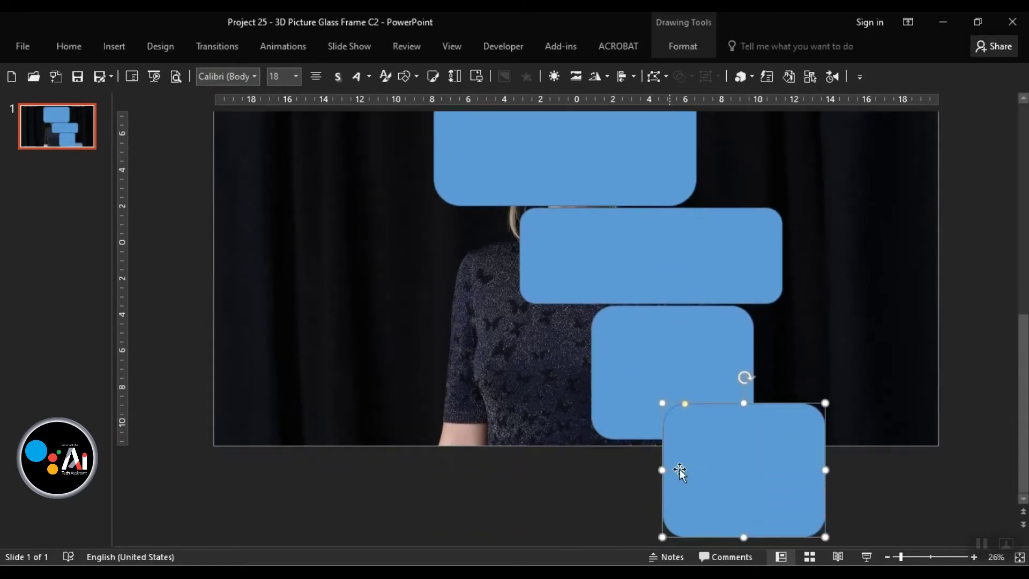
{"action": "mouse_move", "coordinate": [735, 481]}
{"action": "left_mouse_down"}
{"action": "mouse_move", "coordinate": [418, 297]}
{"action": "mouse_move", "coordinate": [431, 291]}
{"action": "left_mouse_up"}
{"action": "scroll", "coordinate": [432, 291], "scroll_direction": "up", "scroll_amount": 2}
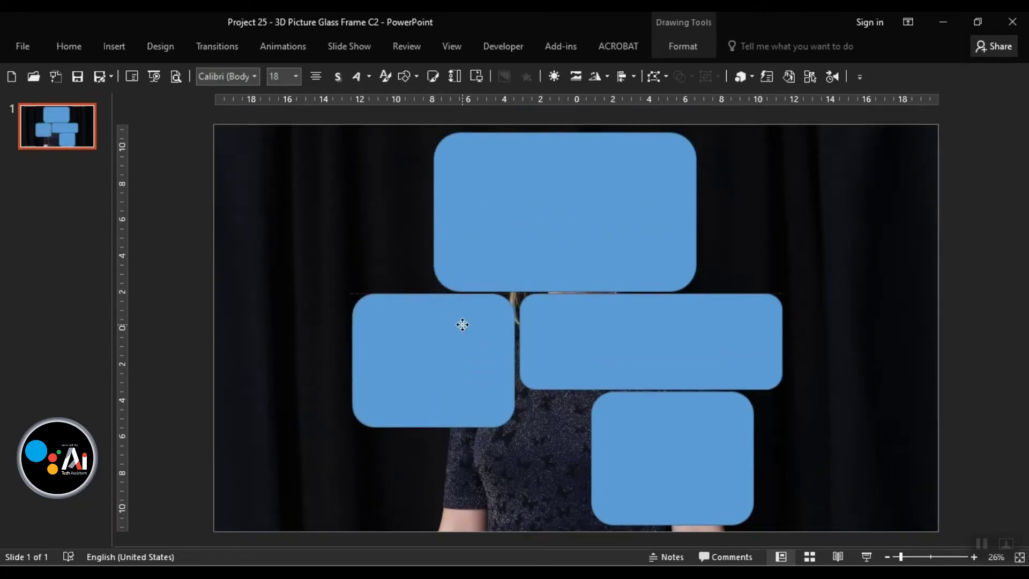
{"action": "left_click_drag", "start_coordinate": [463, 324], "coordinate": [463, 324]}
Make the left tile taller and narrower, and shape a thin vertical strip beside the bottom tile
{"action": "left_click", "coordinate": [477, 435]}
{"action": "left_click", "coordinate": [463, 400]}
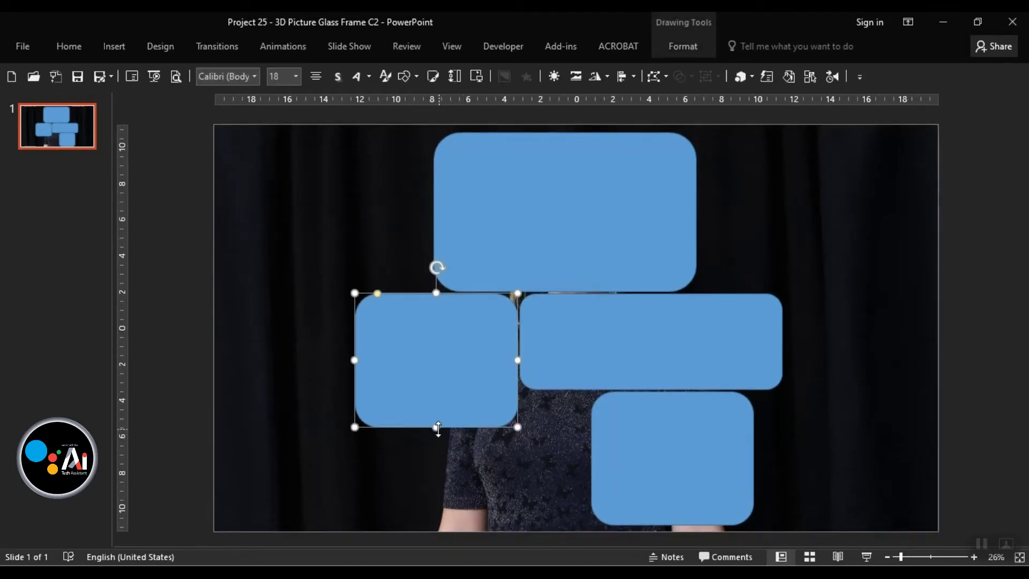
{"action": "left_click_drag", "start_coordinate": [437, 427], "coordinate": [439, 443]}
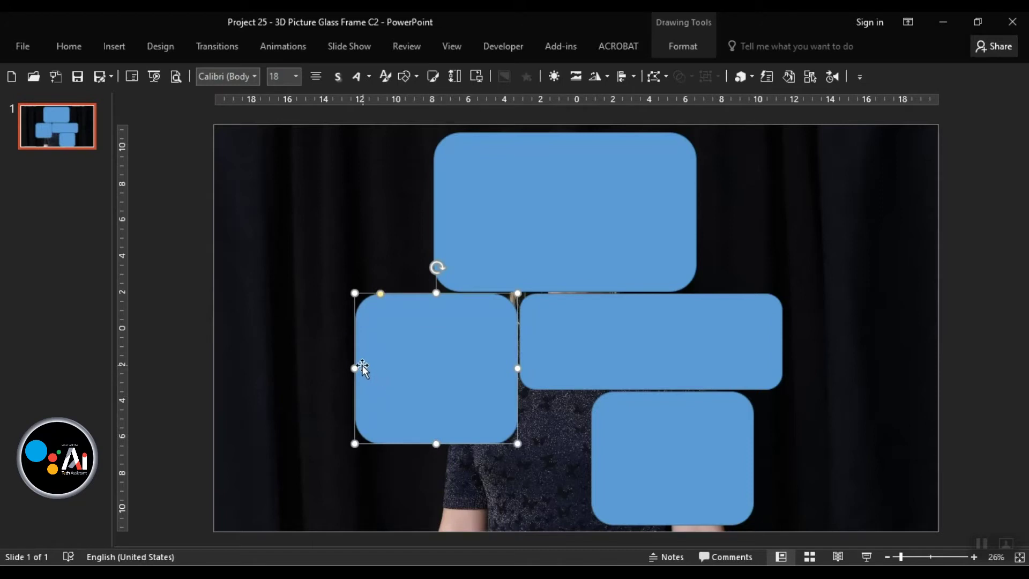
{"action": "left_click_drag", "start_coordinate": [354, 368], "coordinate": [386, 368]}
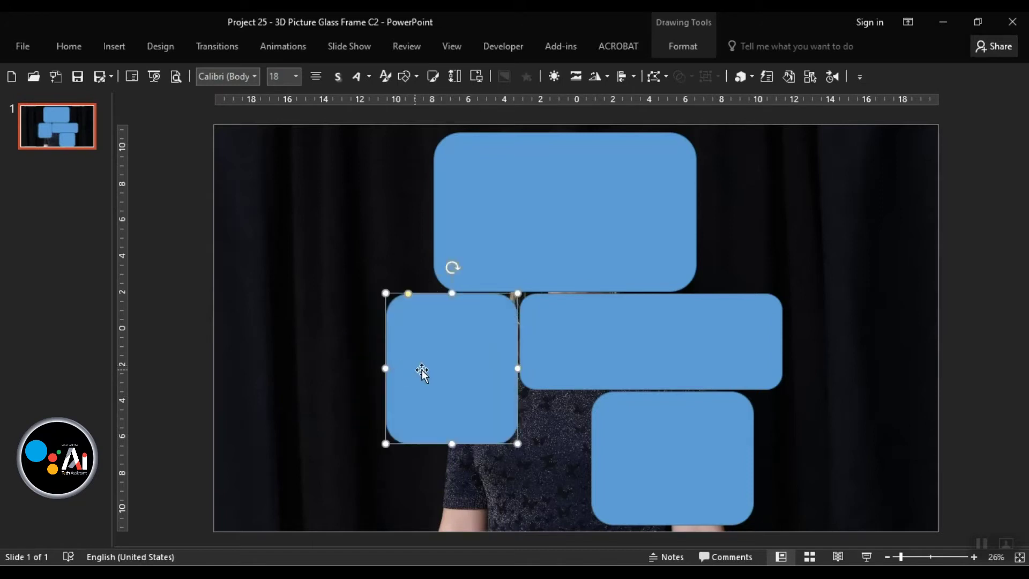
{"action": "left_click_drag", "start_coordinate": [449, 403], "coordinate": [452, 405]}
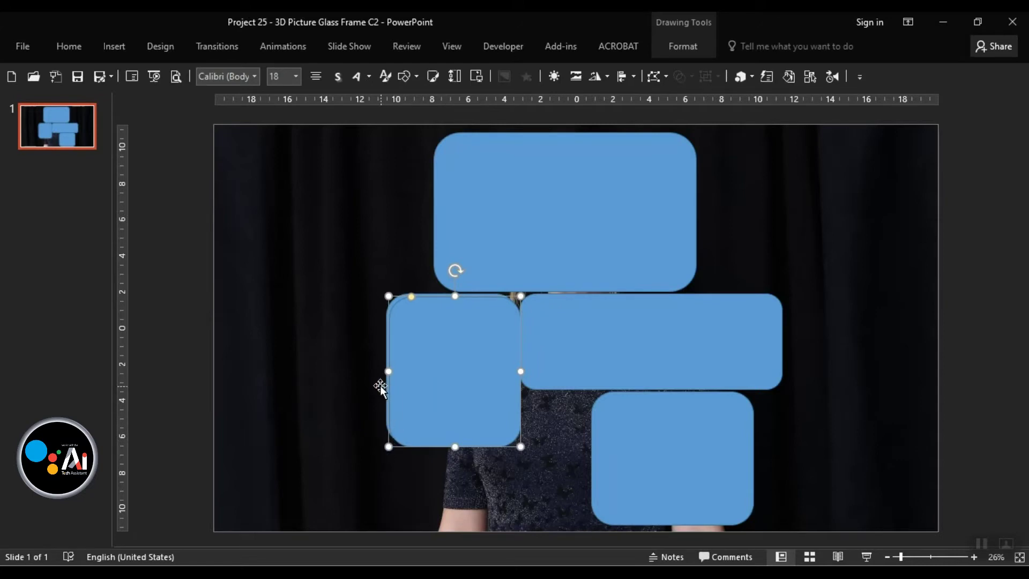
{"action": "mouse_move", "coordinate": [395, 373]}
{"action": "left_mouse_down"}
{"action": "mouse_move", "coordinate": [465, 367]}
{"action": "mouse_move", "coordinate": [574, 456]}
{"action": "mouse_move", "coordinate": [523, 464]}
{"action": "left_mouse_up"}
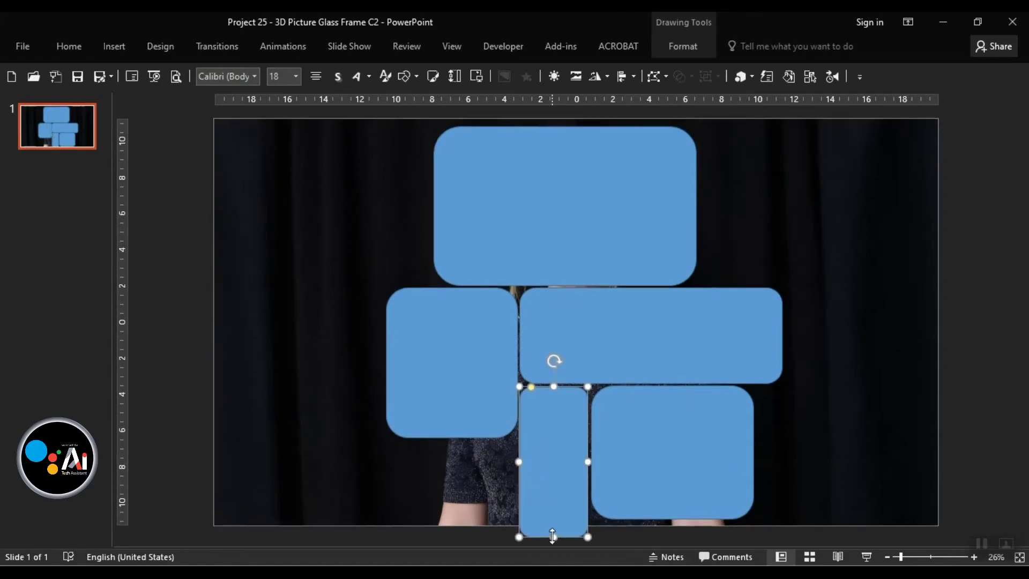
{"action": "left_click_drag", "start_coordinate": [553, 537], "coordinate": [554, 519]}
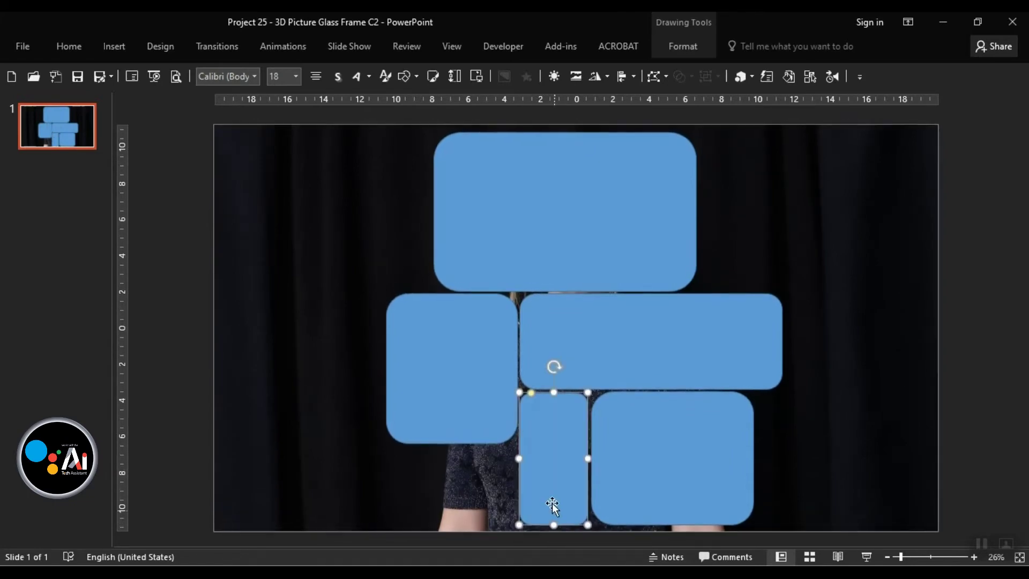
Widen the strip slightly toward the bottom-right tile and duplicate it
{"action": "scroll", "coordinate": [551, 504], "scroll_direction": "up", "scroll_amount": 3}
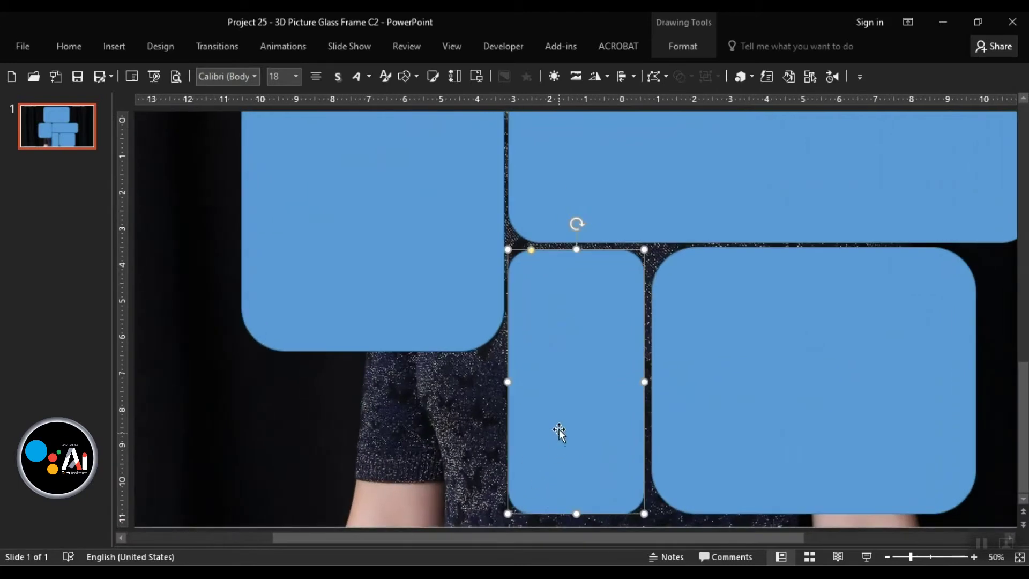
{"action": "left_click_drag", "start_coordinate": [645, 380], "coordinate": [648, 379]}
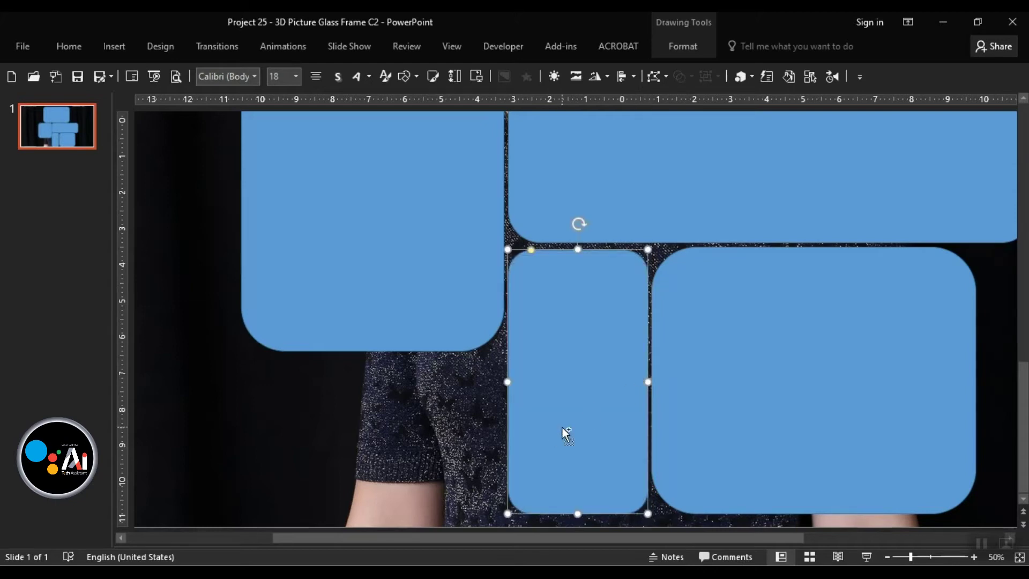
{"action": "key", "text": "ctrl+d"}
{"action": "scroll", "coordinate": [466, 410], "scroll_direction": "down", "scroll_amount": 1, "text": "ctrl"}
{"action": "scroll", "coordinate": [497, 412], "scroll_direction": "down", "scroll_amount": 2, "text": "ctrl"}
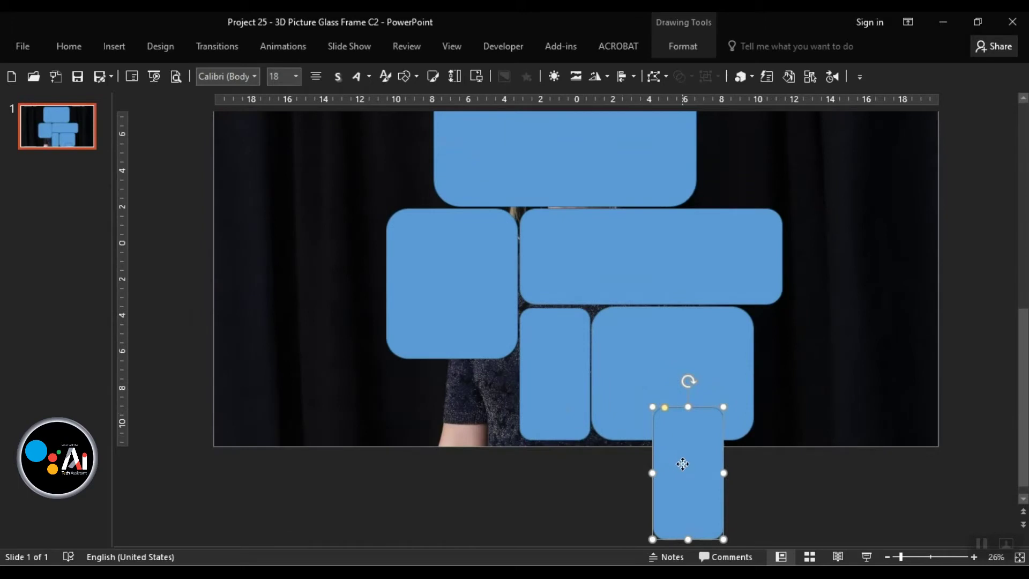
Move the copy beneath the left-column tile and fit it into the bottom-left gap
{"action": "left_click_drag", "start_coordinate": [683, 464], "coordinate": [450, 372]}
{"action": "scroll", "coordinate": [457, 313], "scroll_direction": "up", "scroll_amount": 3}
{"action": "left_click_drag", "start_coordinate": [459, 453], "coordinate": [484, 508]}
{"action": "scroll", "coordinate": [483, 504], "scroll_direction": "down", "scroll_amount": 1}
{"action": "scroll", "coordinate": [474, 511], "scroll_direction": "down", "scroll_amount": 1}
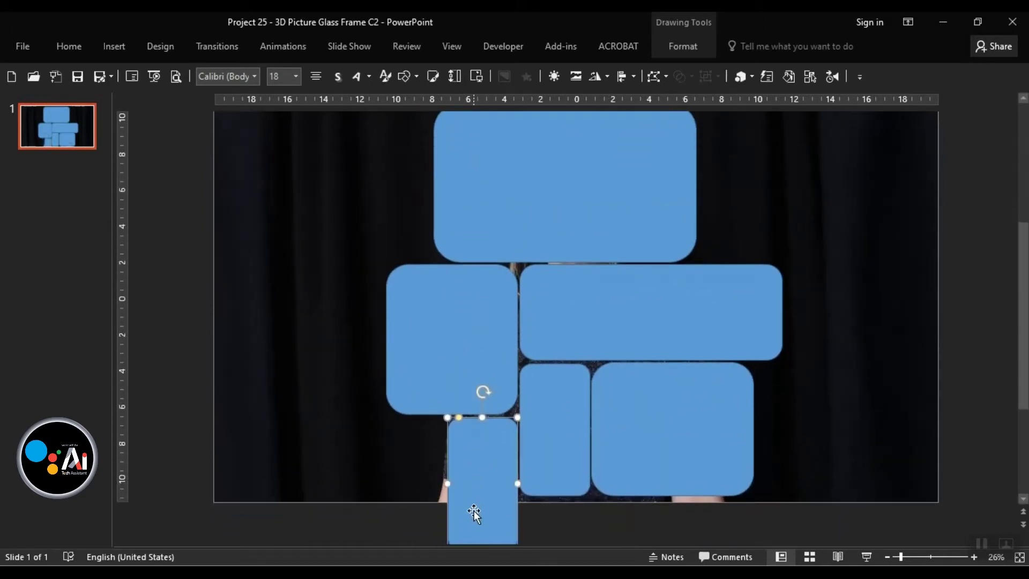
{"action": "mouse_move", "coordinate": [483, 536]}
{"action": "left_mouse_down"}
{"action": "mouse_move", "coordinate": [494, 466]}
{"action": "mouse_move", "coordinate": [494, 491]}
{"action": "mouse_move", "coordinate": [407, 484]}
{"action": "left_mouse_up"}
{"action": "scroll", "coordinate": [483, 482], "scroll_direction": "up", "scroll_amount": 1}
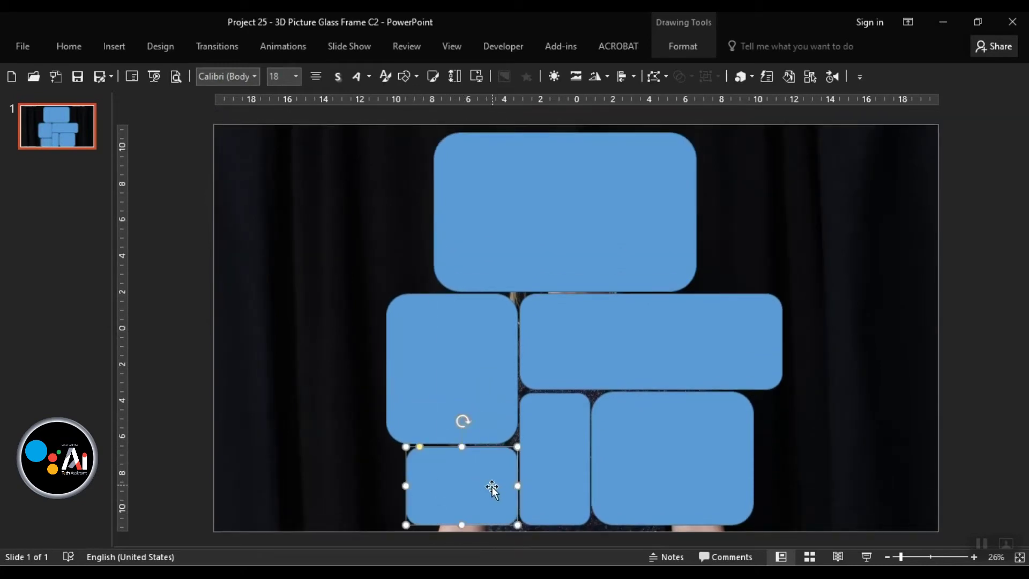
{"action": "scroll", "coordinate": [484, 487], "scroll_direction": "up", "scroll_amount": 3}
{"action": "scroll", "coordinate": [482, 481], "scroll_direction": "up", "scroll_amount": 2}
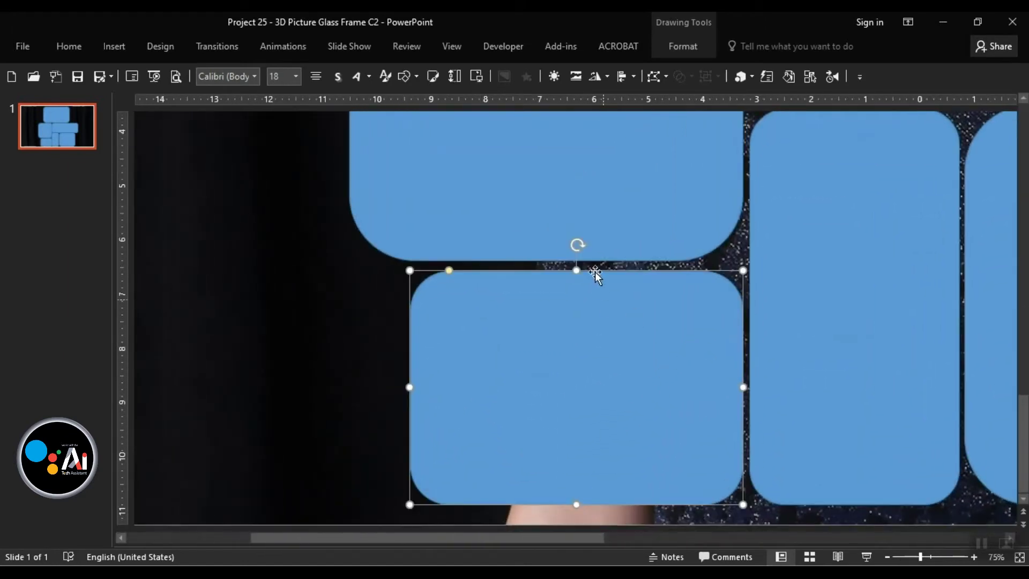
Nudge the bottom-left tile up so it sits snug under its neighbour
{"action": "left_click_drag", "start_coordinate": [579, 270], "coordinate": [579, 267]}
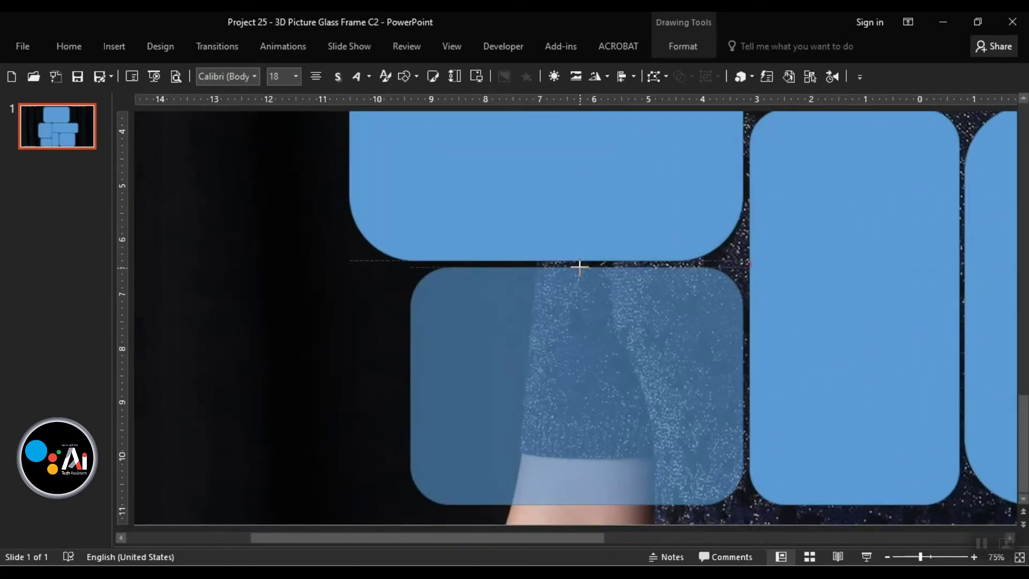
{"action": "left_click_drag", "start_coordinate": [580, 266], "coordinate": [580, 267]}
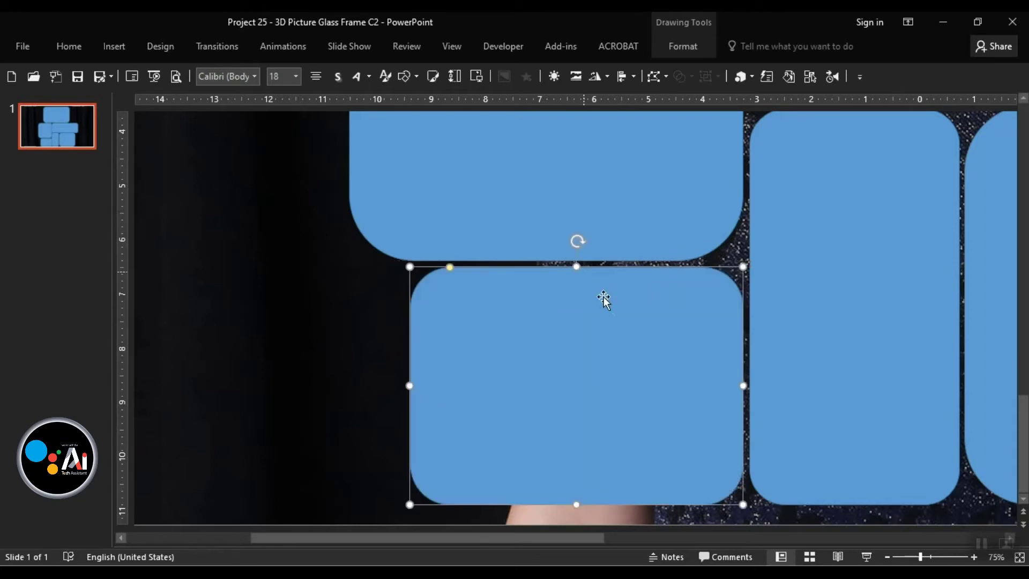
{"action": "scroll", "coordinate": [690, 383], "scroll_direction": "down", "scroll_amount": 1}
{"action": "scroll", "coordinate": [686, 384], "scroll_direction": "down", "scroll_amount": 2}
{"action": "scroll", "coordinate": [671, 385], "scroll_direction": "down", "scroll_amount": 2}
Copy the small tile to the right of the top tile and make it tall and narrow
{"action": "mouse_move", "coordinate": [458, 466]}
{"action": "left_mouse_down"}
{"action": "mouse_move", "coordinate": [747, 171]}
{"action": "mouse_move", "coordinate": [741, 184]}
{"action": "left_mouse_up"}
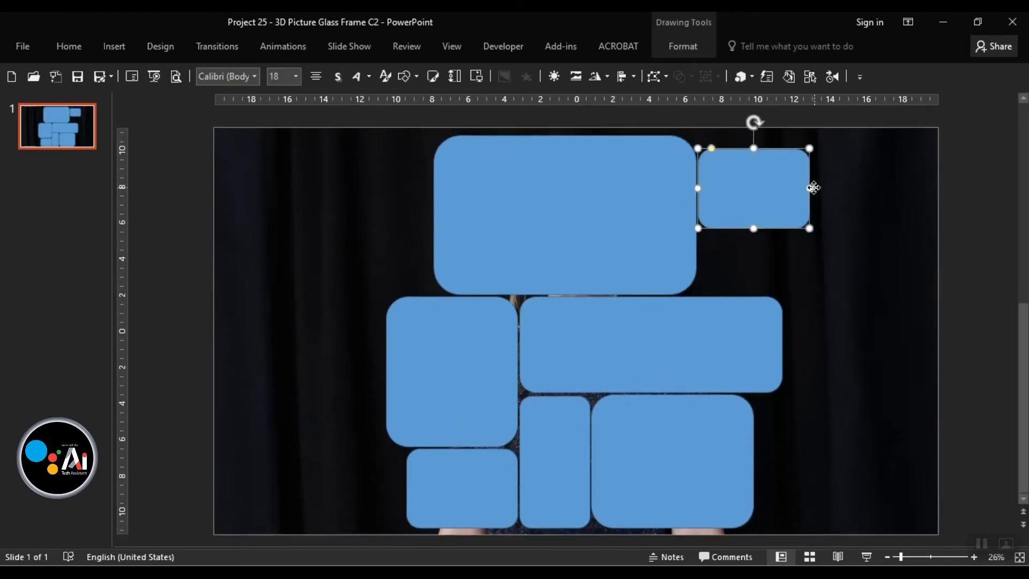
{"action": "left_click_drag", "start_coordinate": [810, 188], "coordinate": [754, 188]}
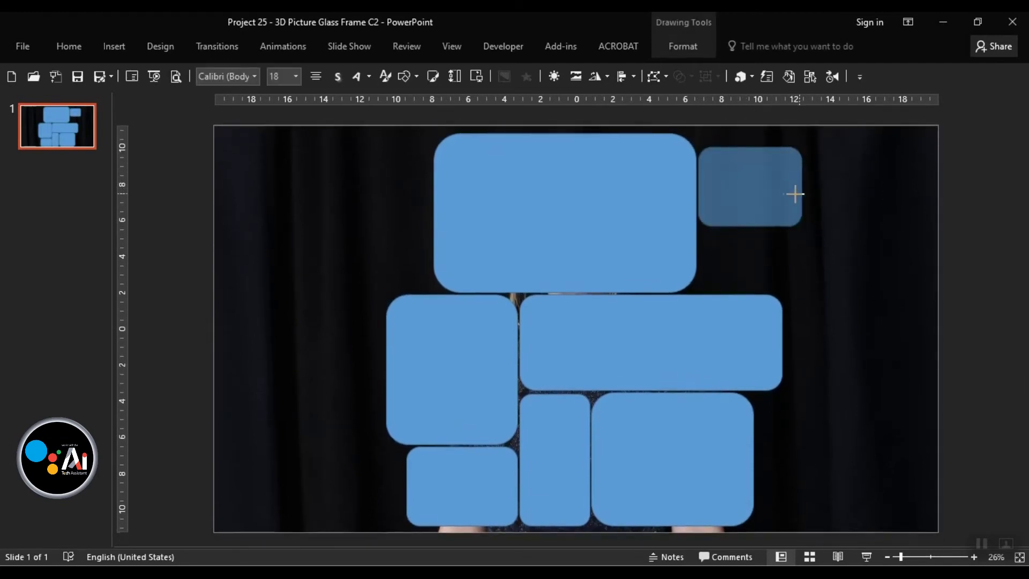
{"action": "left_click_drag", "start_coordinate": [726, 228], "coordinate": [728, 282]}
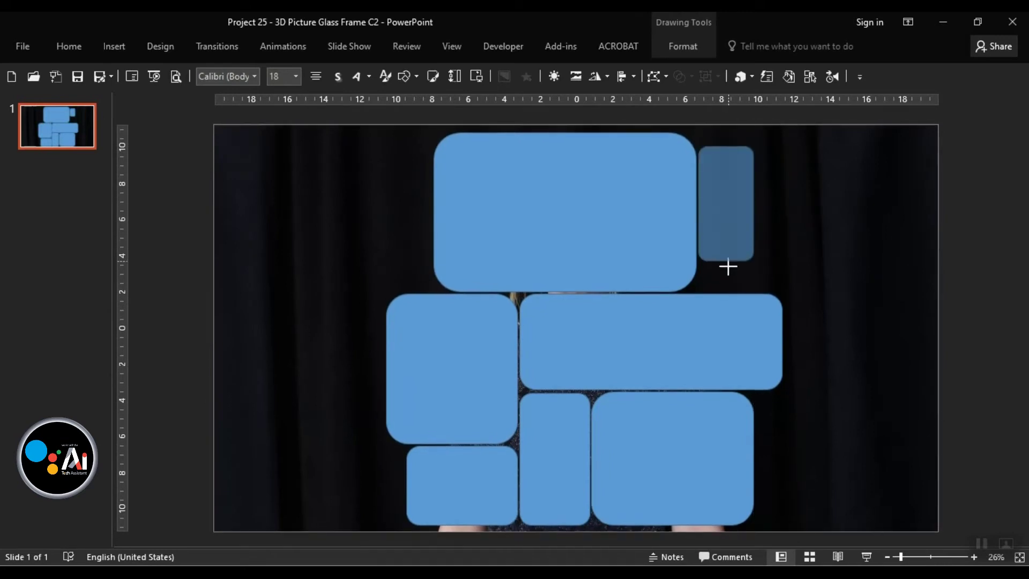
{"action": "left_click_drag", "start_coordinate": [728, 288], "coordinate": [728, 292]}
{"action": "left_click", "coordinate": [809, 294]}
{"action": "left_click", "coordinate": [732, 188]}
{"action": "left_click_drag", "start_coordinate": [726, 151], "coordinate": [726, 181]}
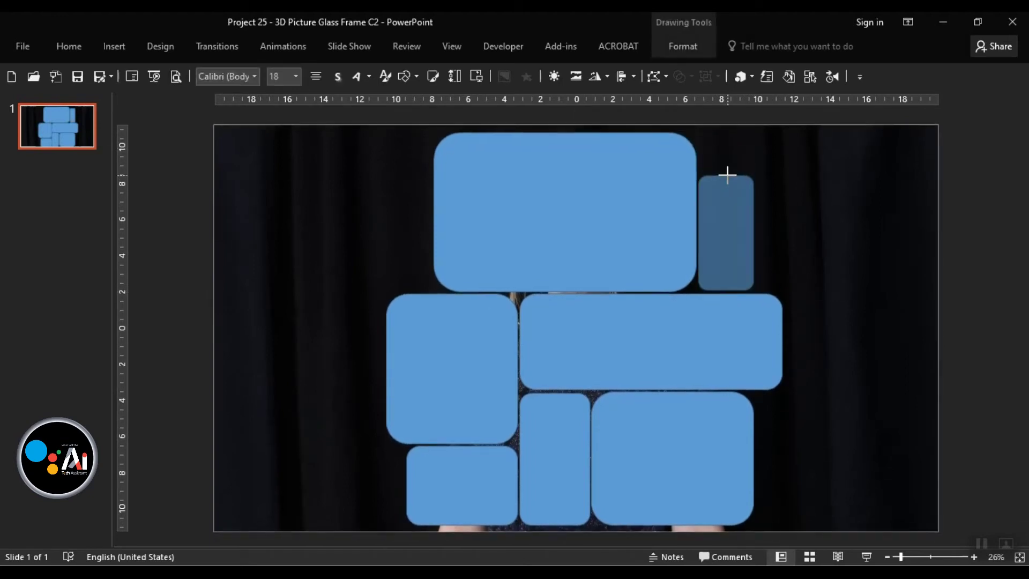
{"action": "left_click", "coordinate": [812, 262]}
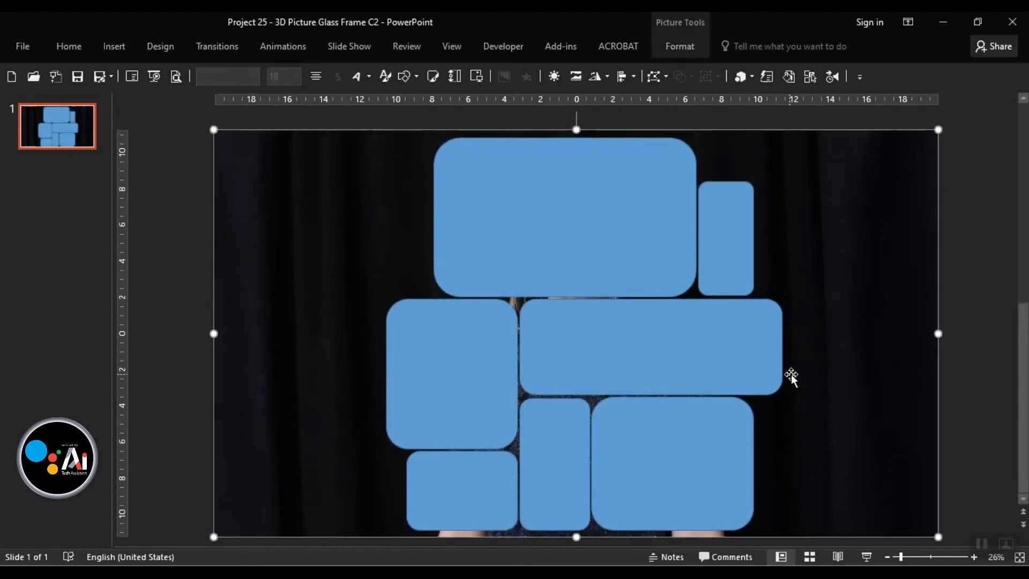
Select all seven blue tiles without the photo and union them into one shape
{"action": "scroll", "coordinate": [762, 397], "scroll_direction": "down", "scroll_amount": 2}
{"action": "left_click", "coordinate": [826, 188]}
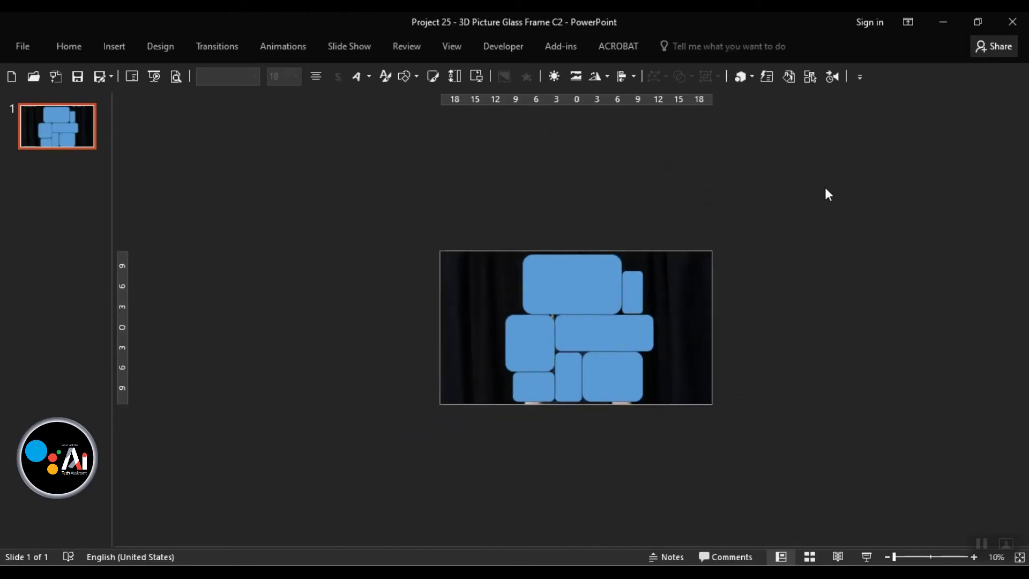
{"action": "left_click_drag", "start_coordinate": [829, 185], "coordinate": [430, 513]}
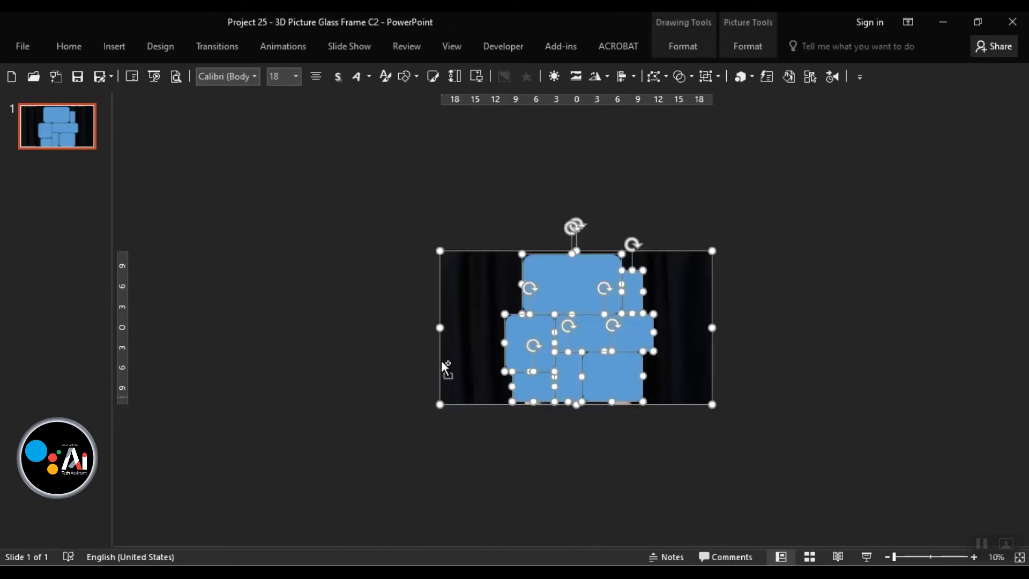
{"action": "left_click", "coordinate": [463, 333], "text": "shift"}
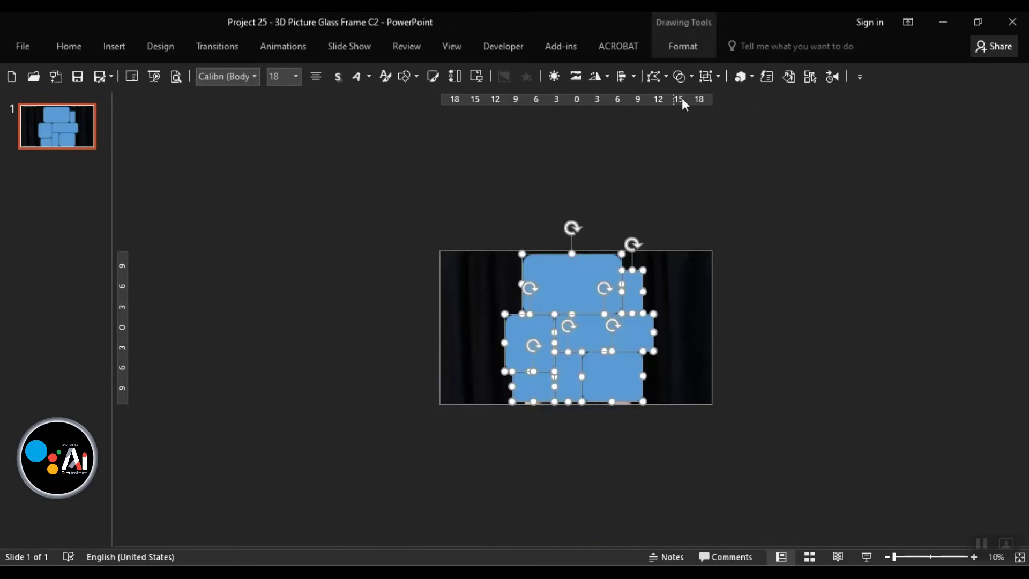
{"action": "left_click", "coordinate": [694, 77]}
{"action": "left_click", "coordinate": [699, 95]}
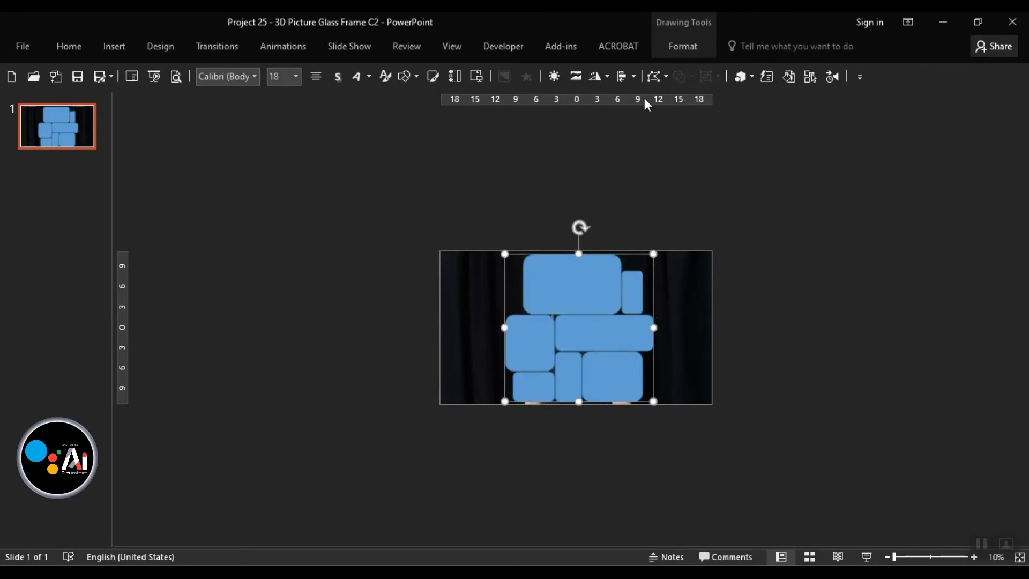
Set the merged tile shape's outline to No Outline
{"action": "left_click", "coordinate": [686, 43]}
{"action": "left_click", "coordinate": [384, 86]}
{"action": "left_click", "coordinate": [366, 250]}
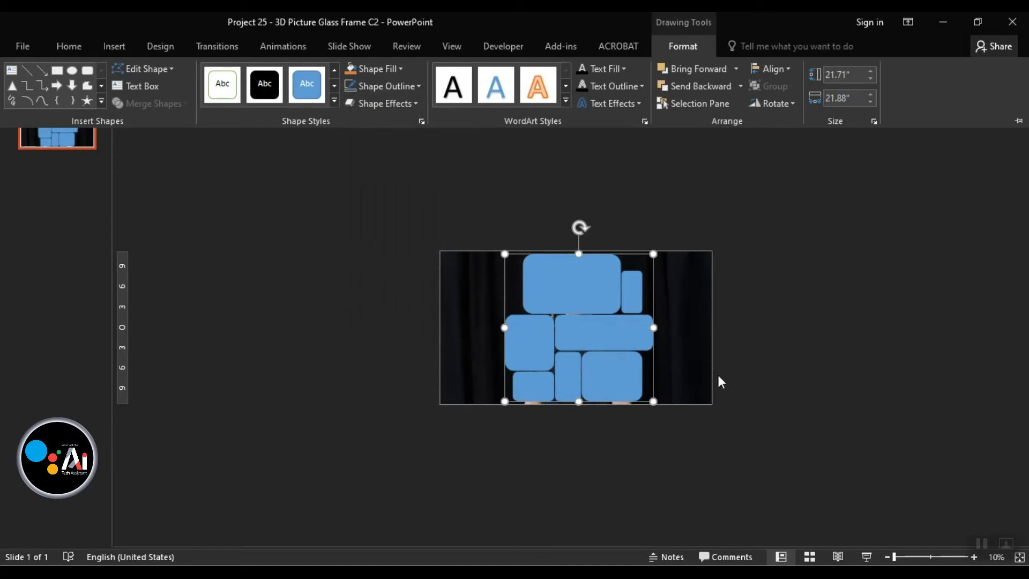
{"action": "key", "text": "ctrl+F1"}
Intersect the photo with the merged tile shape to clip it into the tile pattern
{"action": "left_click", "coordinate": [499, 421]}
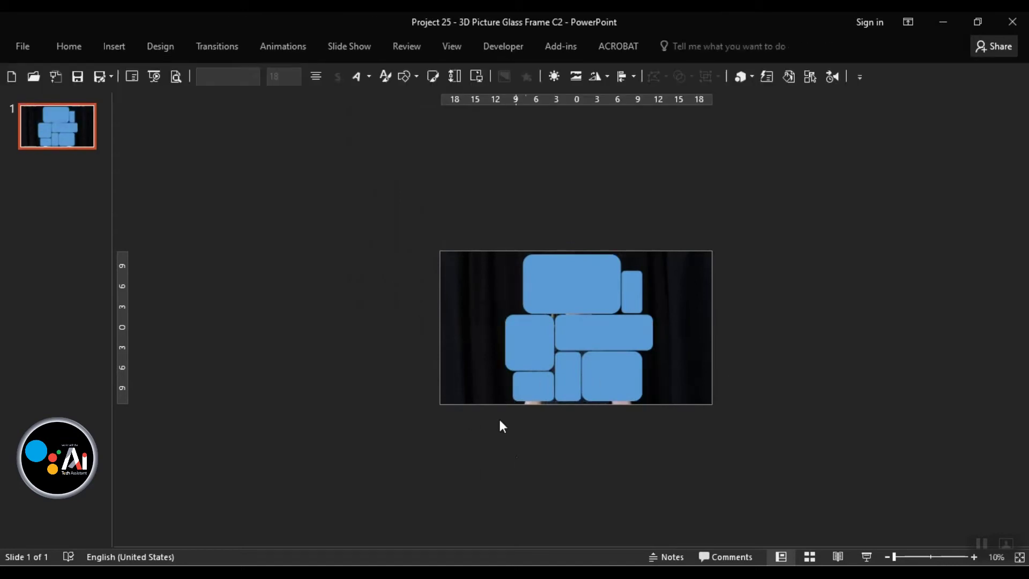
{"action": "left_click", "coordinate": [490, 365]}
{"action": "left_click", "coordinate": [539, 349], "text": "shift"}
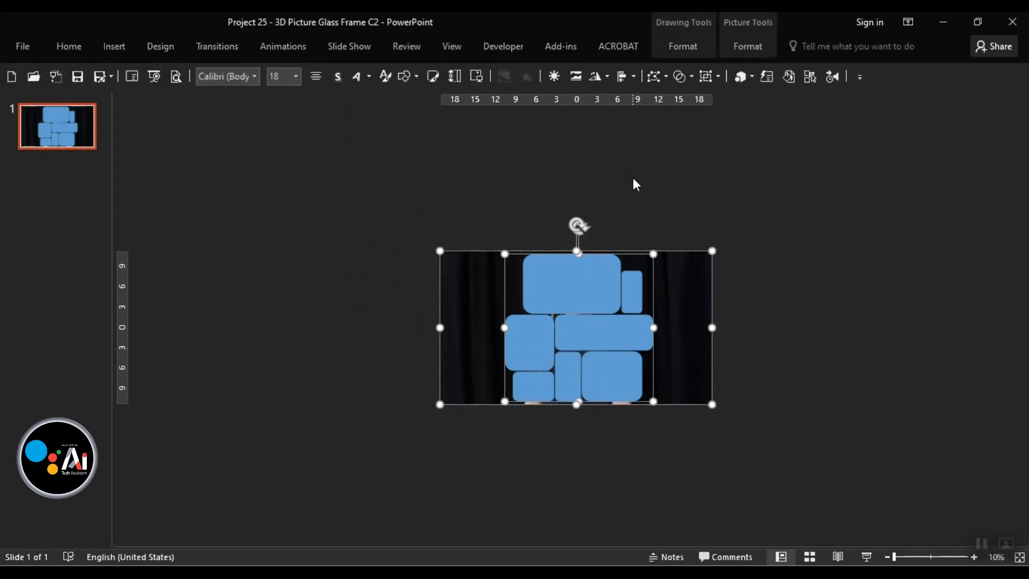
{"action": "left_click", "coordinate": [679, 79]}
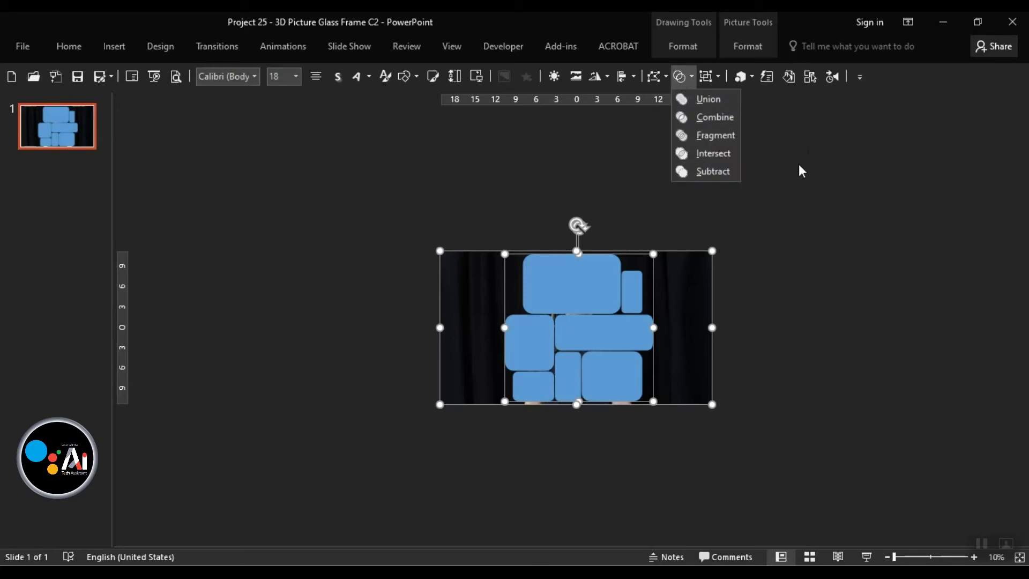
{"action": "left_click", "coordinate": [705, 154]}
{"action": "left_click", "coordinate": [329, 195]}
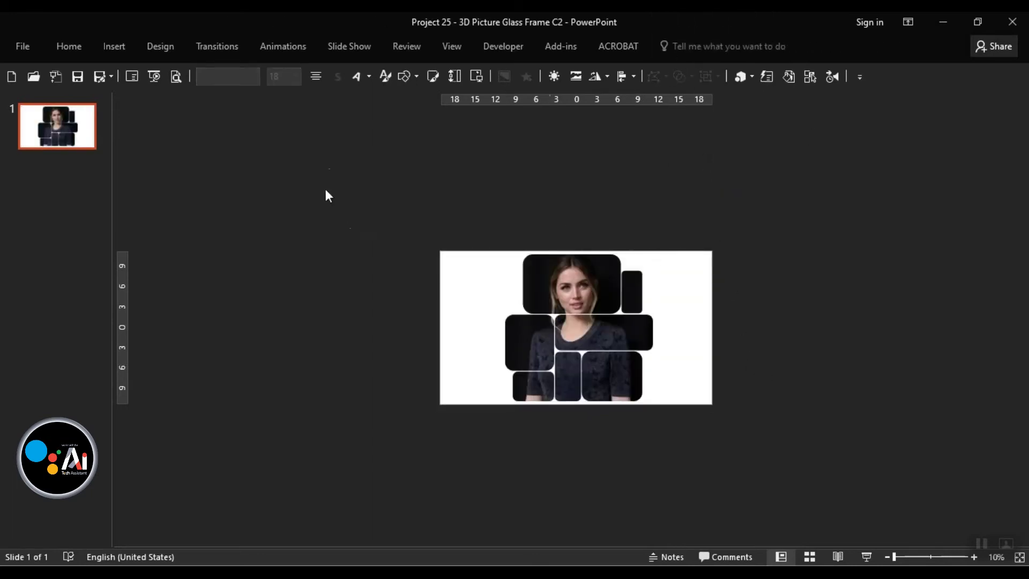
{"action": "left_click", "coordinate": [411, 77]}
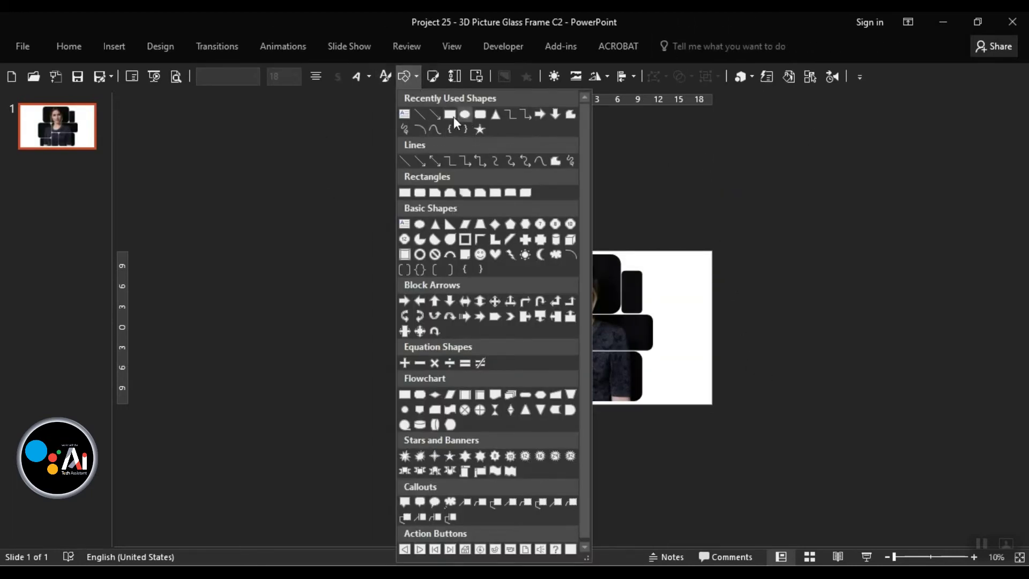
Insert the portrait JPG again and stretch it to fill the whole slide
{"action": "left_click", "coordinate": [365, 122]}
{"action": "left_click", "coordinate": [477, 76]}
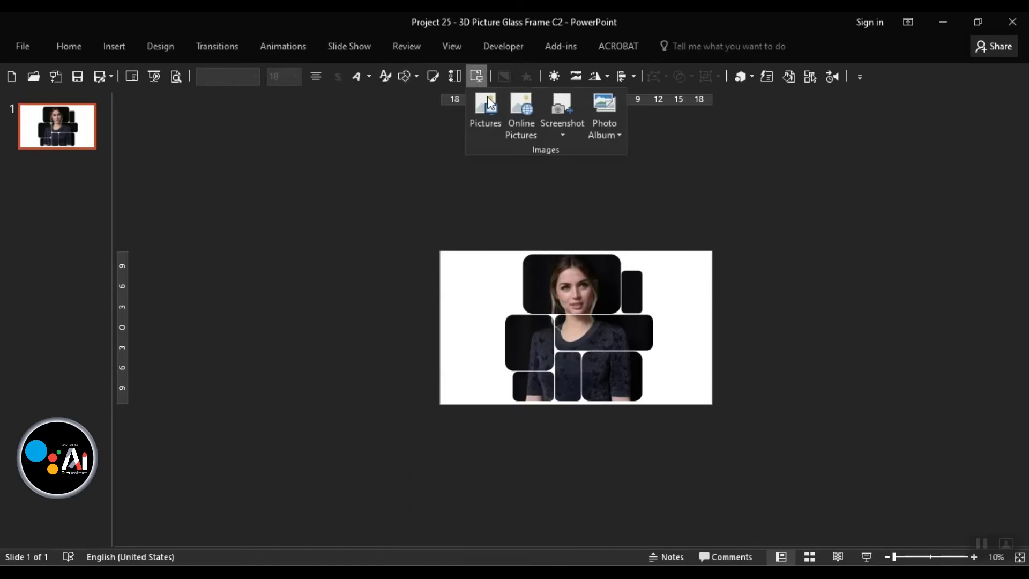
{"action": "left_click", "coordinate": [485, 110]}
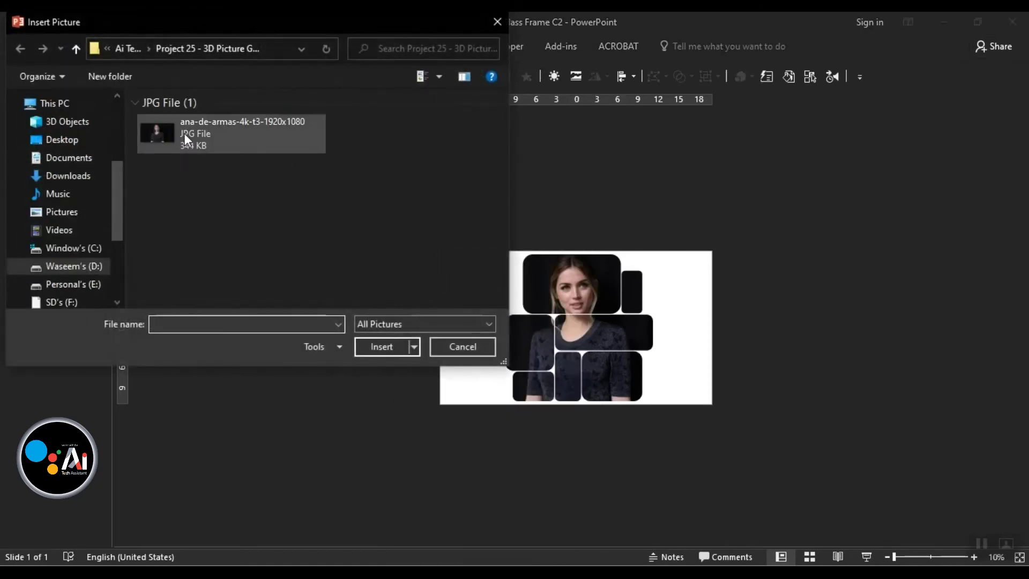
{"action": "double_click", "coordinate": [185, 132]}
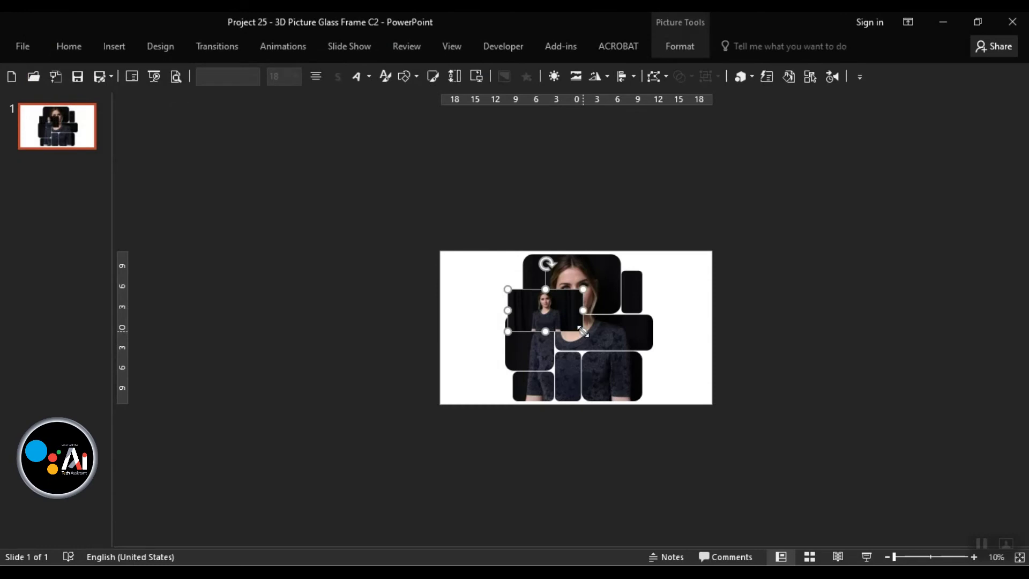
{"action": "left_click_drag", "start_coordinate": [583, 331], "coordinate": [712, 404]}
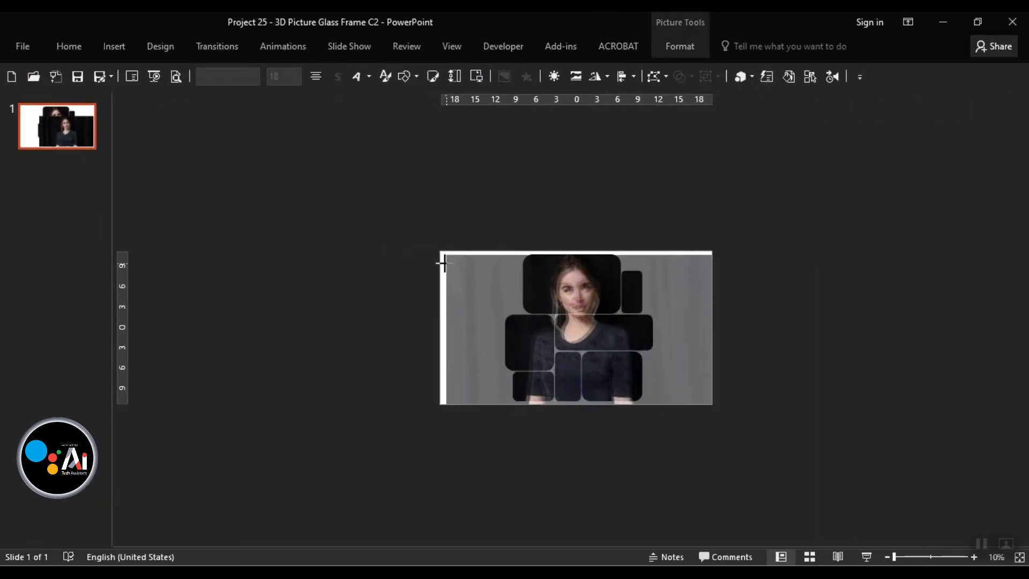
{"action": "left_click_drag", "start_coordinate": [507, 290], "coordinate": [441, 252]}
Send the new full-size photo to the back, behind the rounded tiles
{"action": "right_click", "coordinate": [465, 265]}
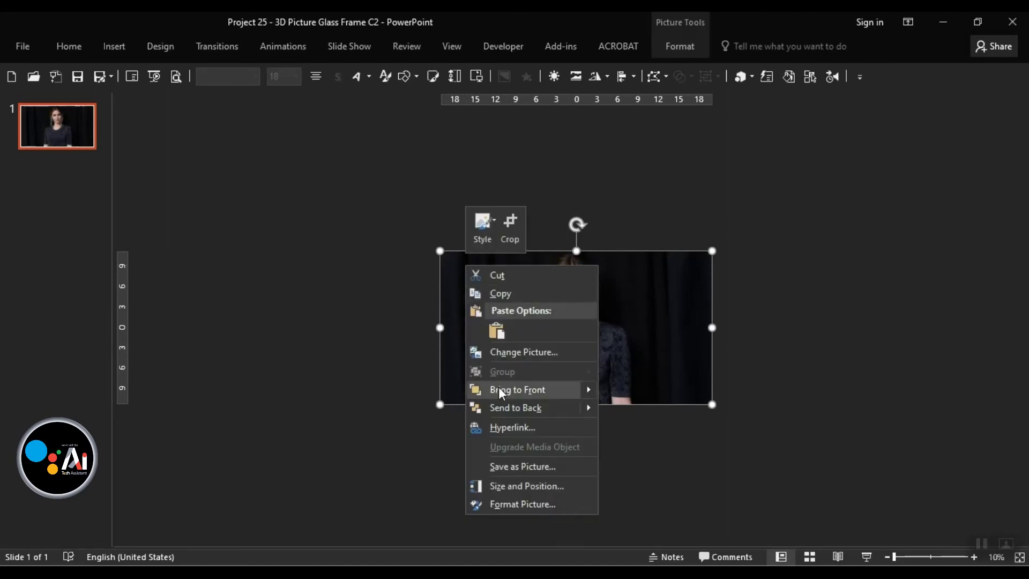
{"action": "left_click", "coordinate": [504, 404]}
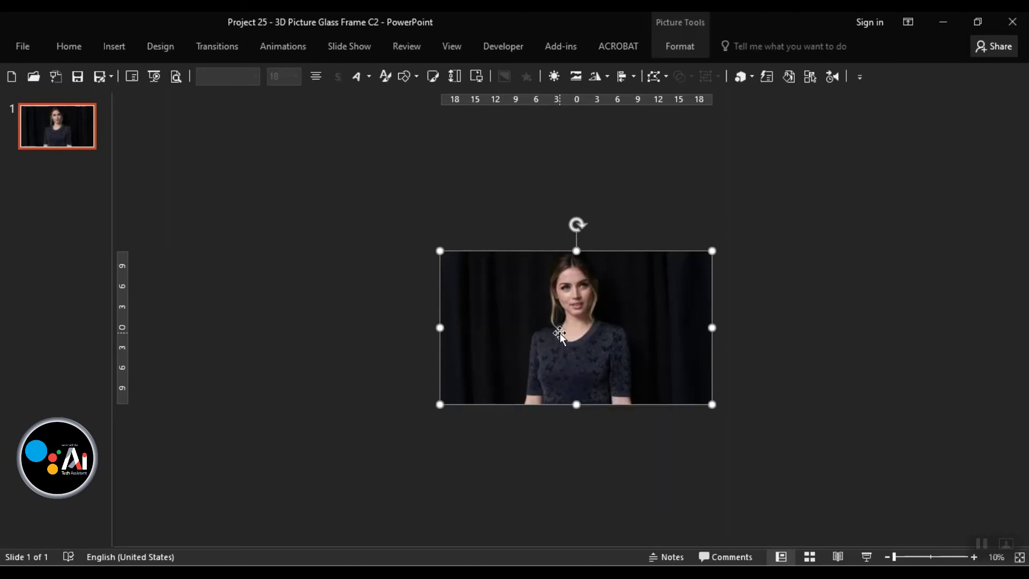
{"action": "scroll", "coordinate": [560, 333], "scroll_direction": "up", "scroll_amount": 3, "text": "ctrl"}
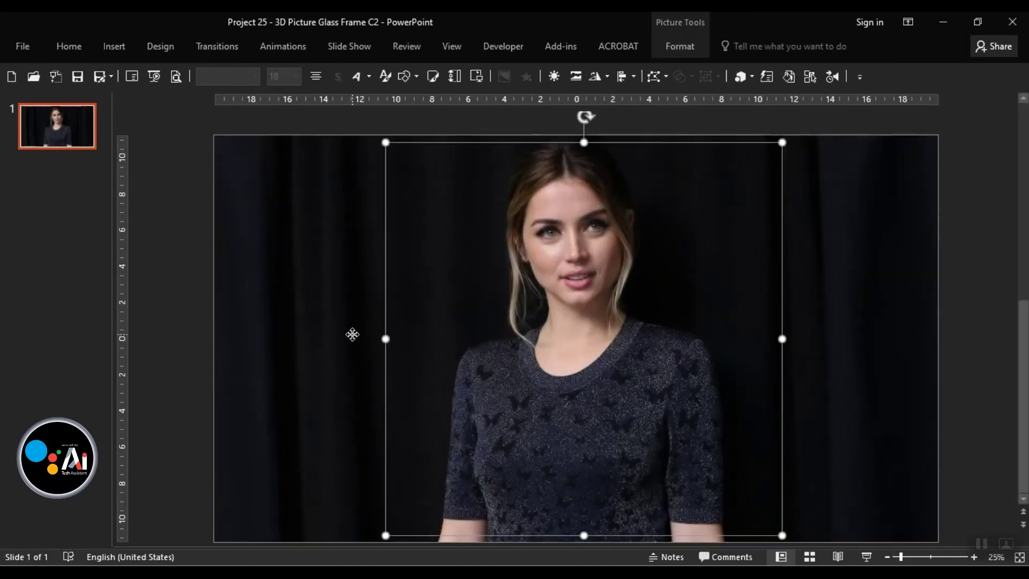
Apply a darker Corrections preset to the background photo
{"action": "left_click", "coordinate": [676, 47]}
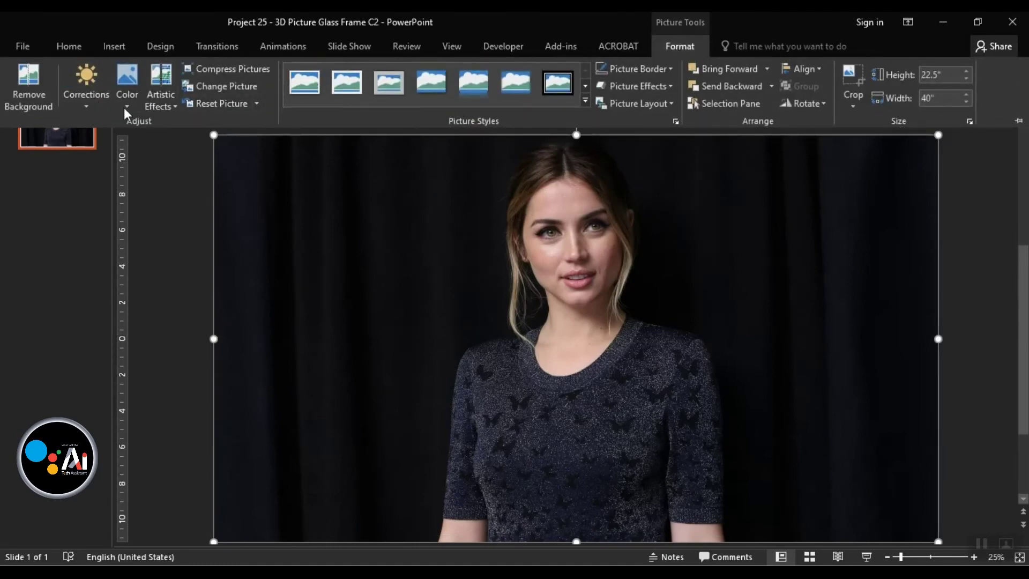
{"action": "left_click", "coordinate": [88, 92]}
{"action": "left_click", "coordinate": [270, 331]}
{"action": "key", "text": "ctrl+F1"}
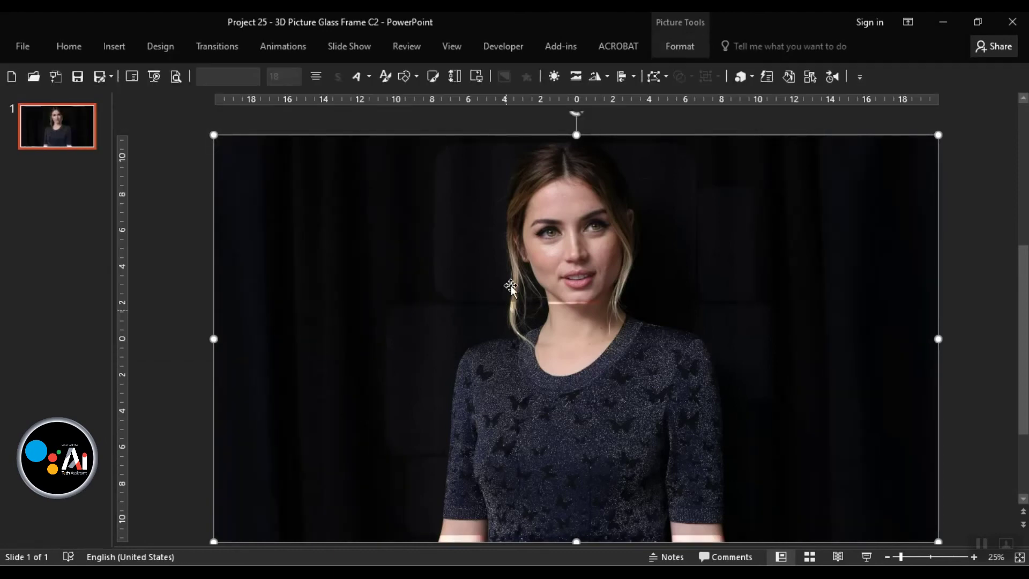
Brighten the rounded photo tiles with Brightness +20% and Contrast +40%
{"action": "left_click", "coordinate": [504, 292]}
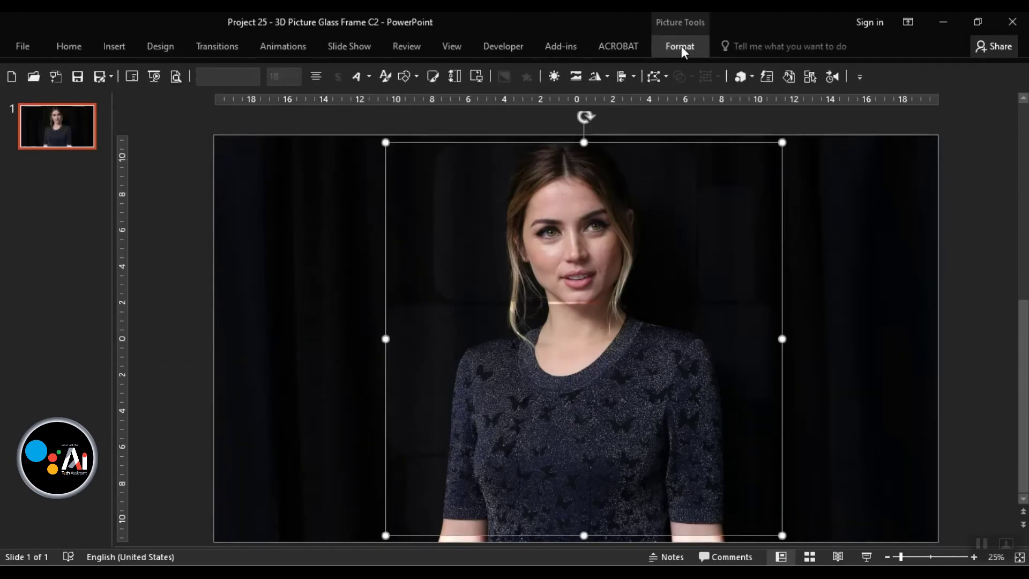
{"action": "left_click", "coordinate": [679, 46]}
{"action": "left_click", "coordinate": [86, 86]}
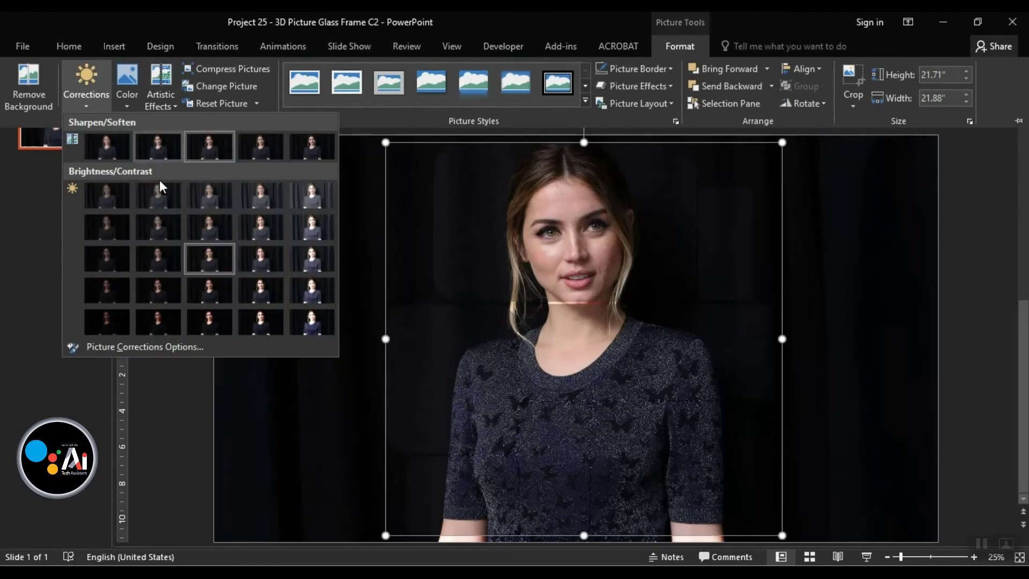
{"action": "left_click", "coordinate": [250, 320]}
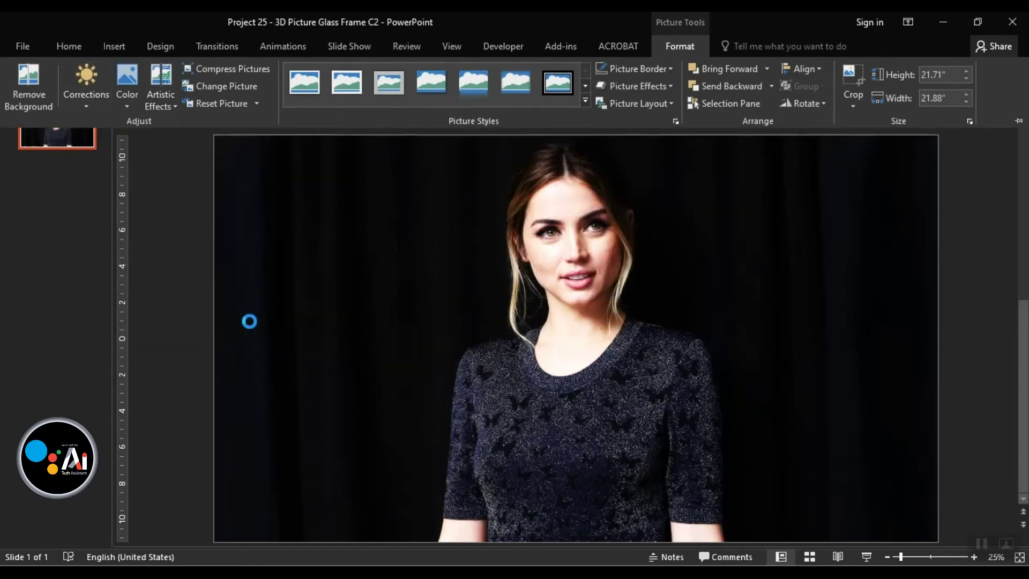
{"action": "left_click", "coordinate": [633, 86]}
{"action": "mouse_move", "coordinate": [642, 112]}
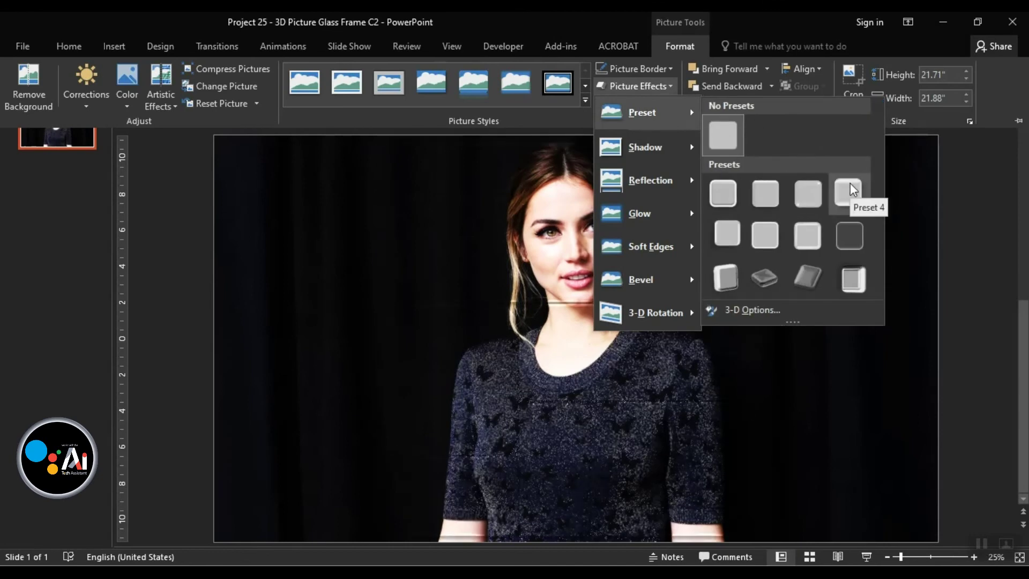
Give the tiles the Preset 4 3D effect and a white picture border
{"action": "left_click", "coordinate": [849, 190]}
{"action": "left_click", "coordinate": [633, 69]}
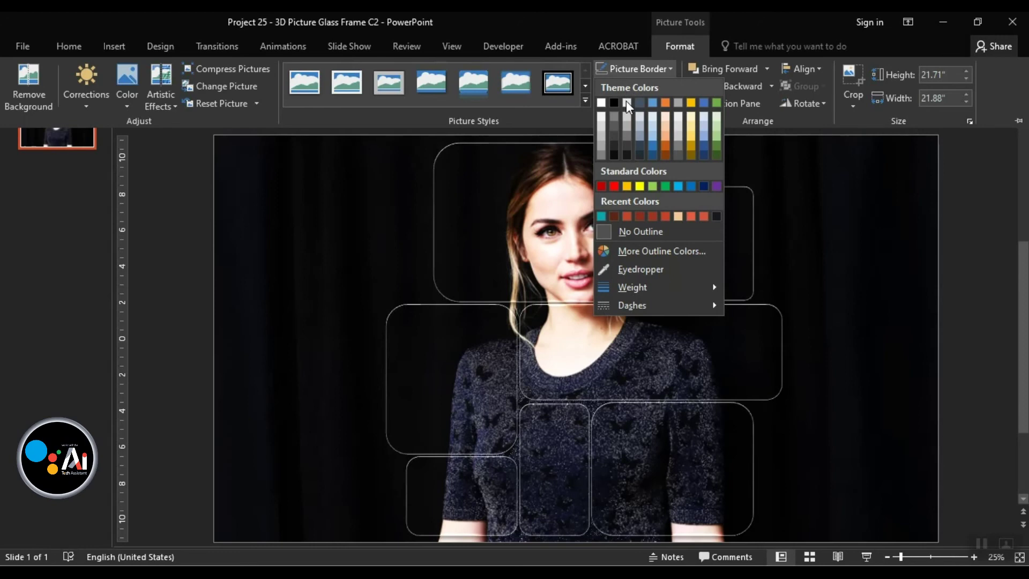
{"action": "left_click", "coordinate": [601, 104]}
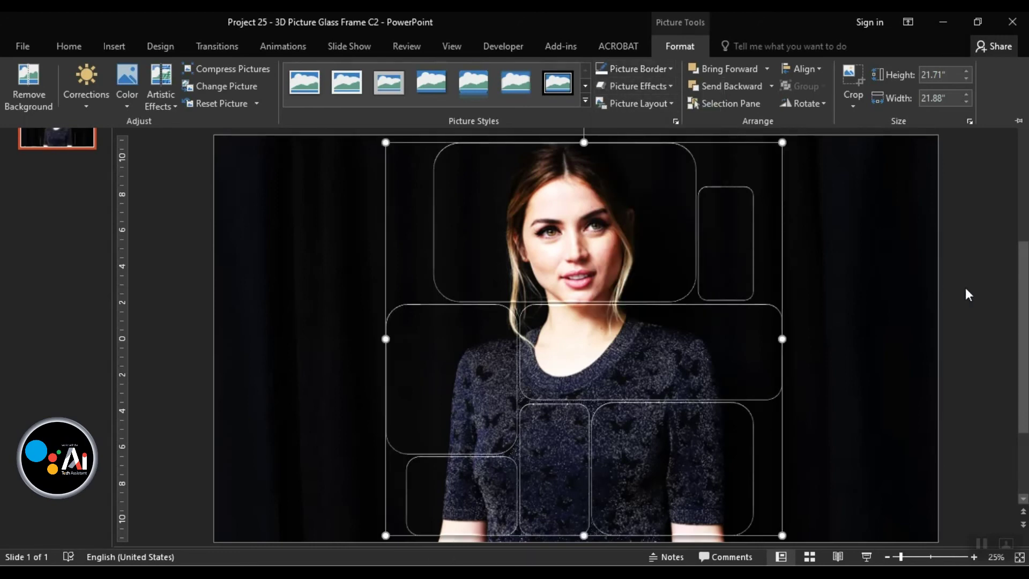
{"action": "key", "text": "ctrl+F1"}
{"action": "left_click", "coordinate": [893, 347]}
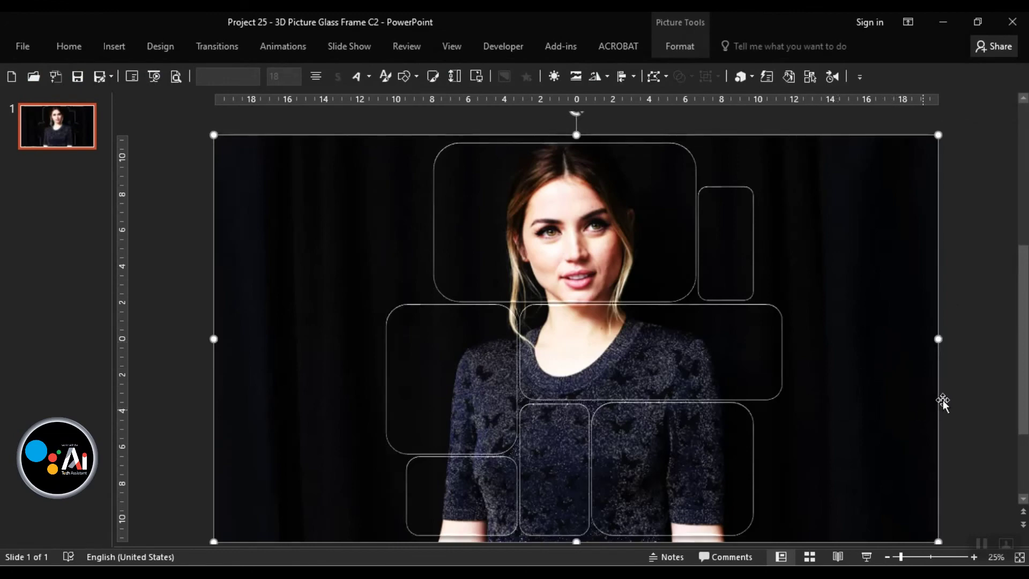
{"action": "left_click", "coordinate": [970, 398]}
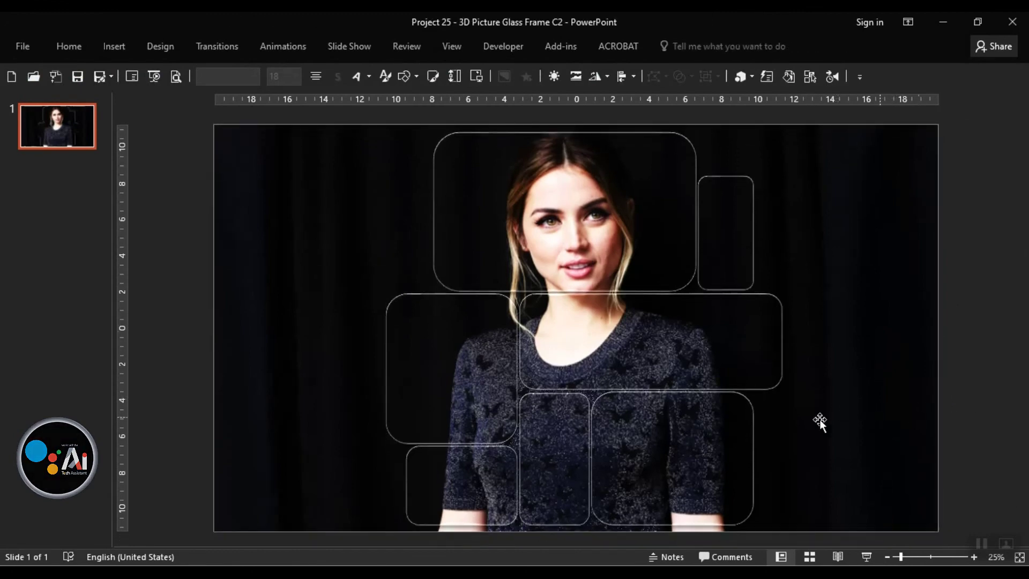
{"action": "left_click", "coordinate": [686, 444]}
{"action": "scroll", "coordinate": [686, 444], "scroll_direction": "down", "scroll_amount": 3}
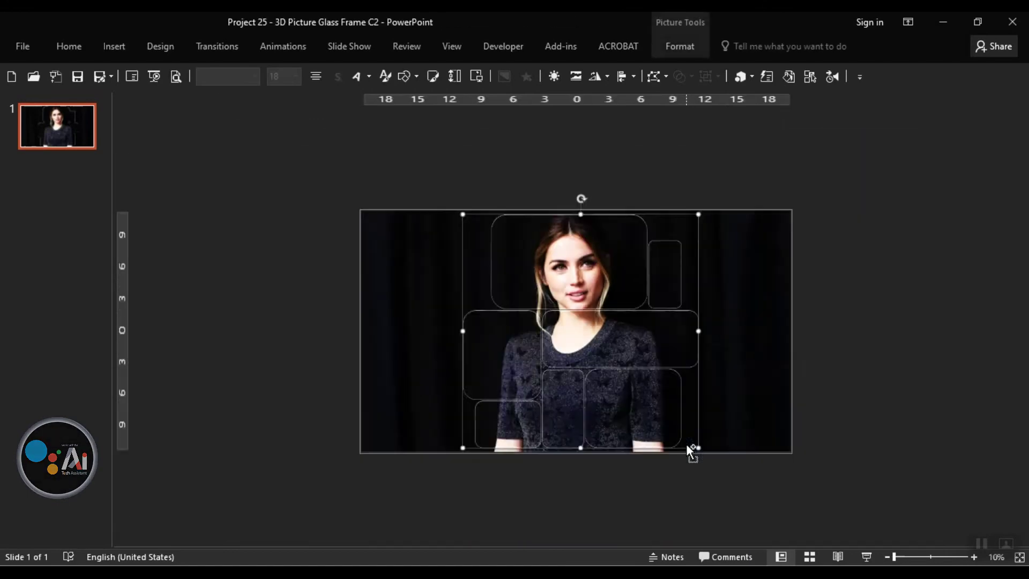
{"action": "left_click", "coordinate": [368, 194]}
{"action": "left_click_drag", "start_coordinate": [368, 194], "coordinate": [901, 488]}
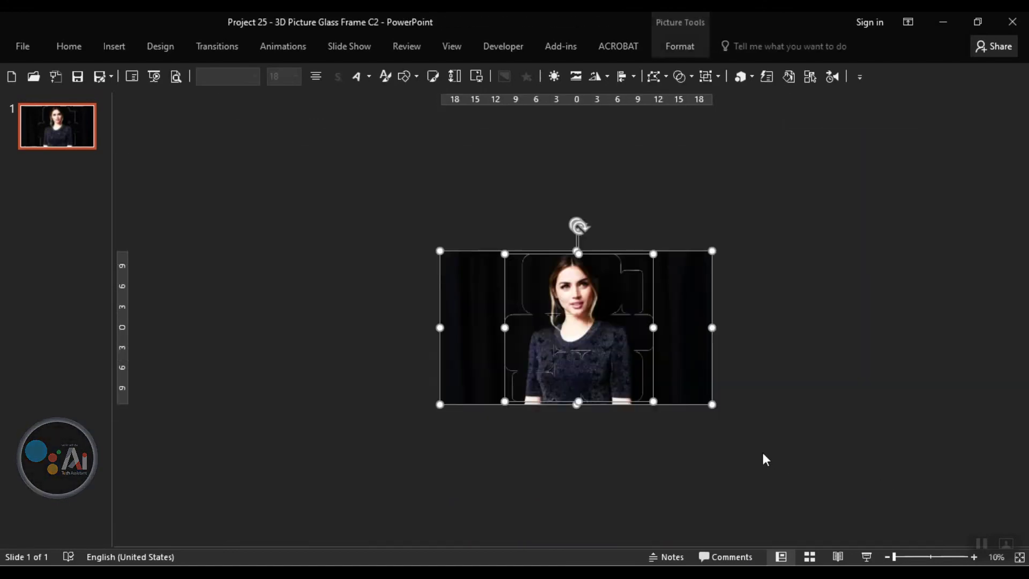
{"action": "scroll", "coordinate": [664, 458], "scroll_direction": "up", "scroll_amount": 3}
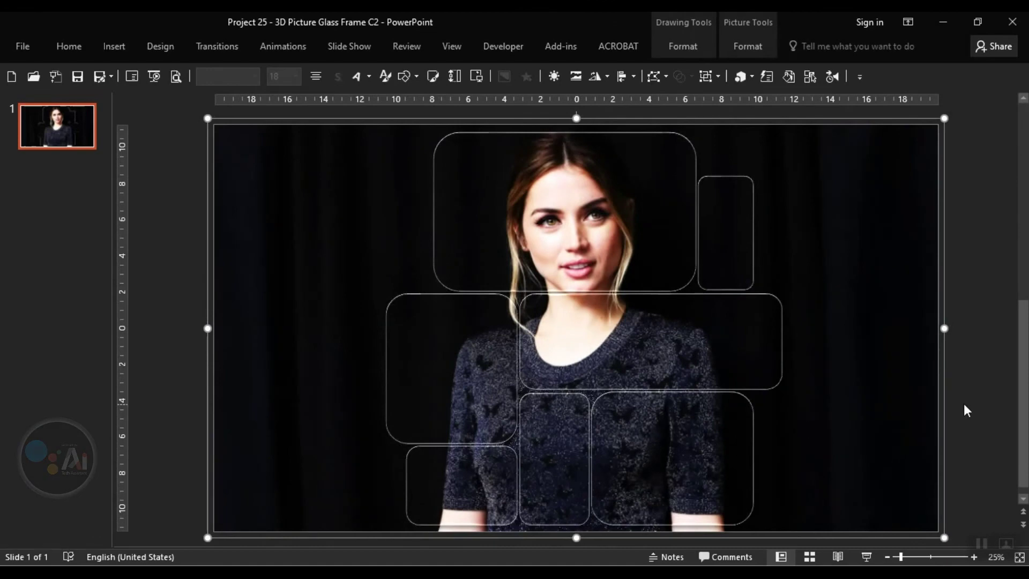
{"action": "left_click", "coordinate": [981, 418]}
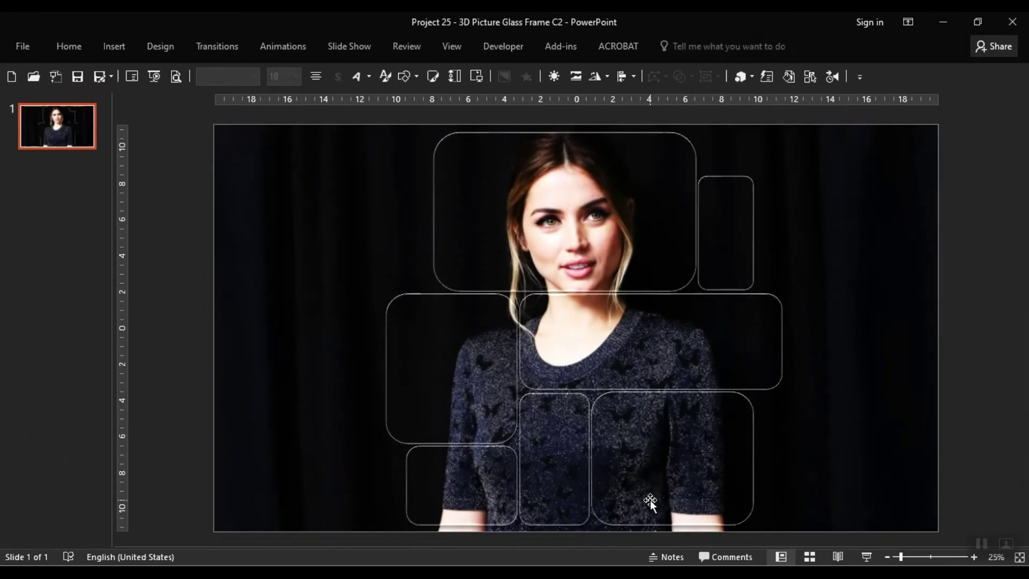